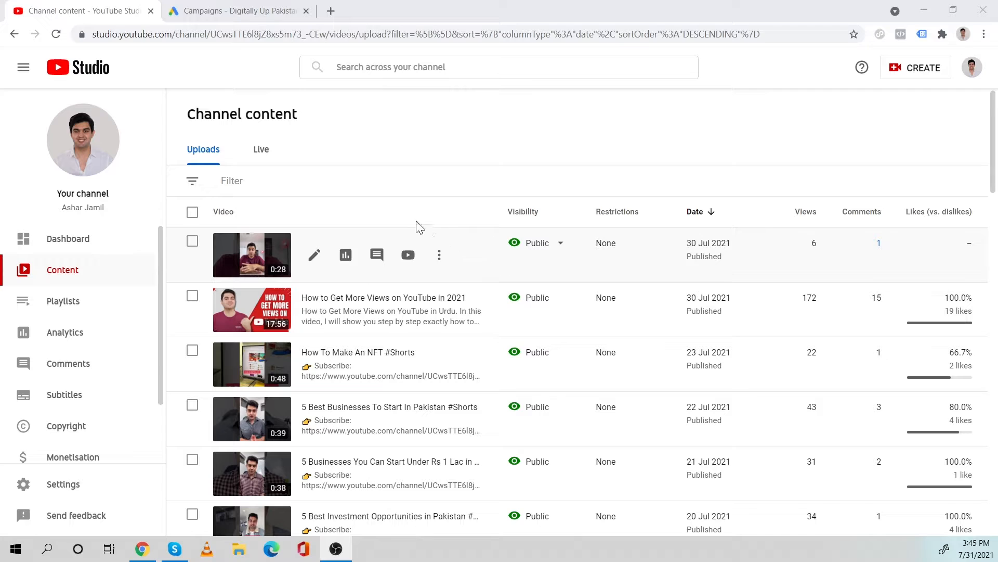
Look over the enabled campaigns in Google Ads and the uploaded videos in YouTube Studio.
click(262, 8)
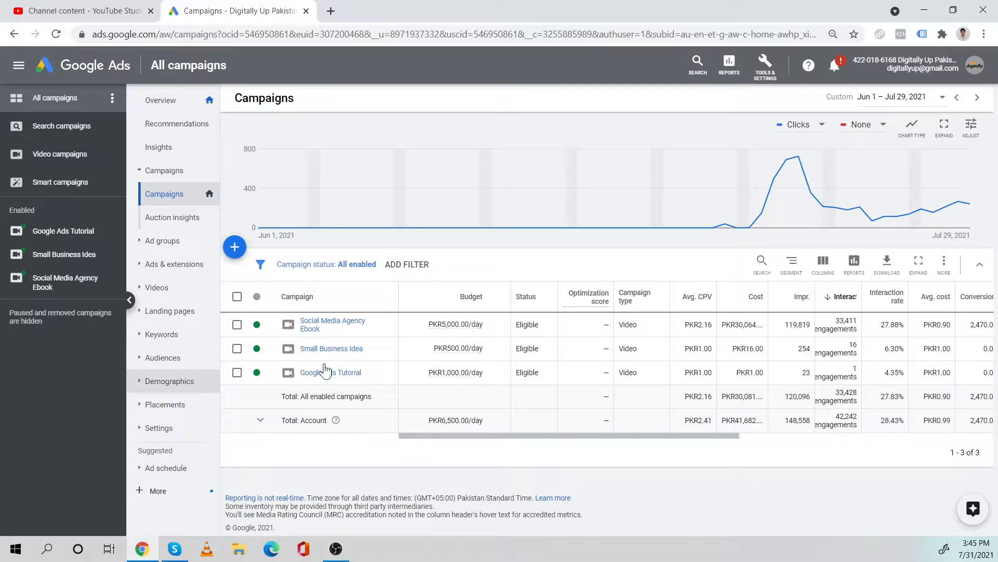
click(110, 9)
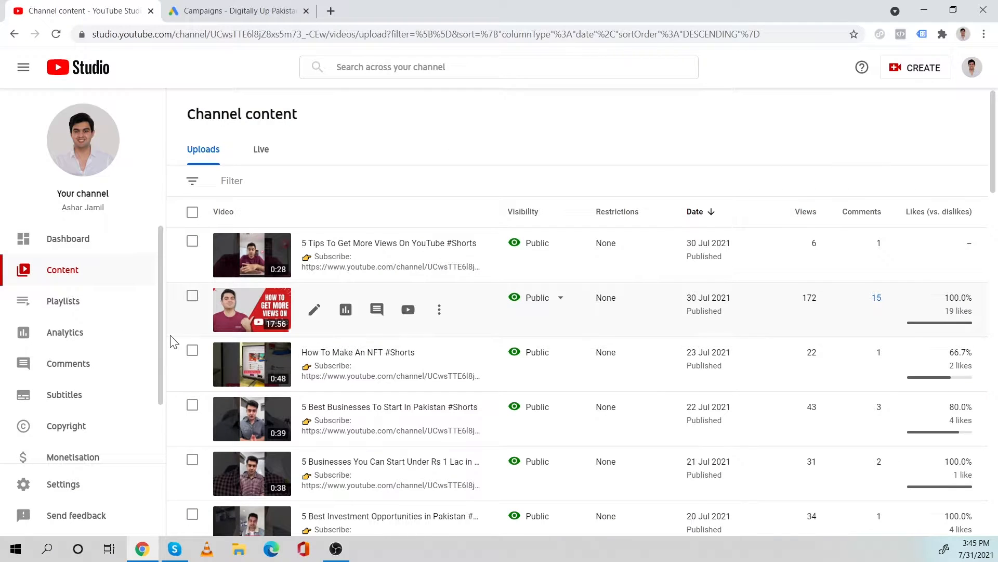
scroll(593, 307, down, 3)
scroll(546, 444, up, 2)
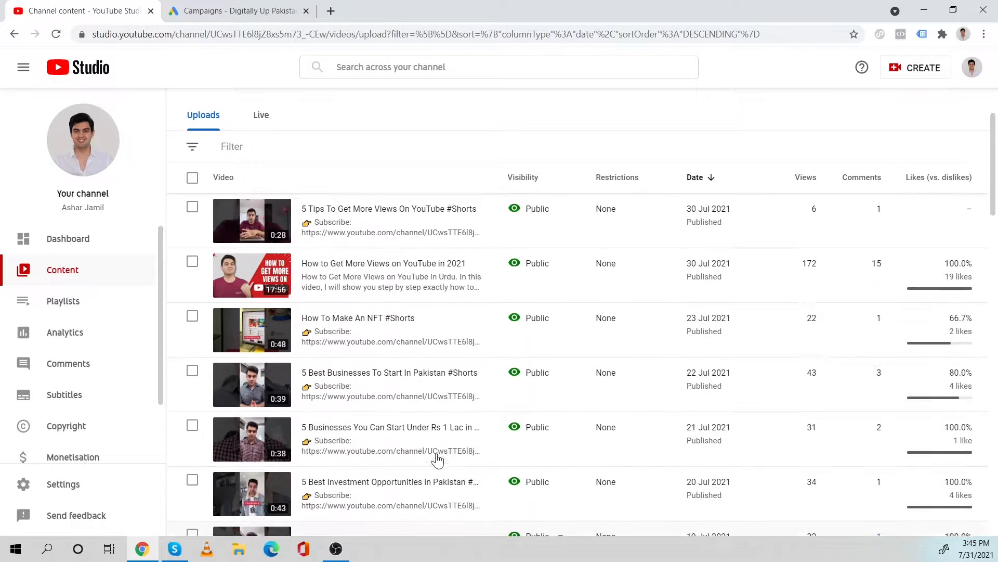
scroll(437, 459, up, 1)
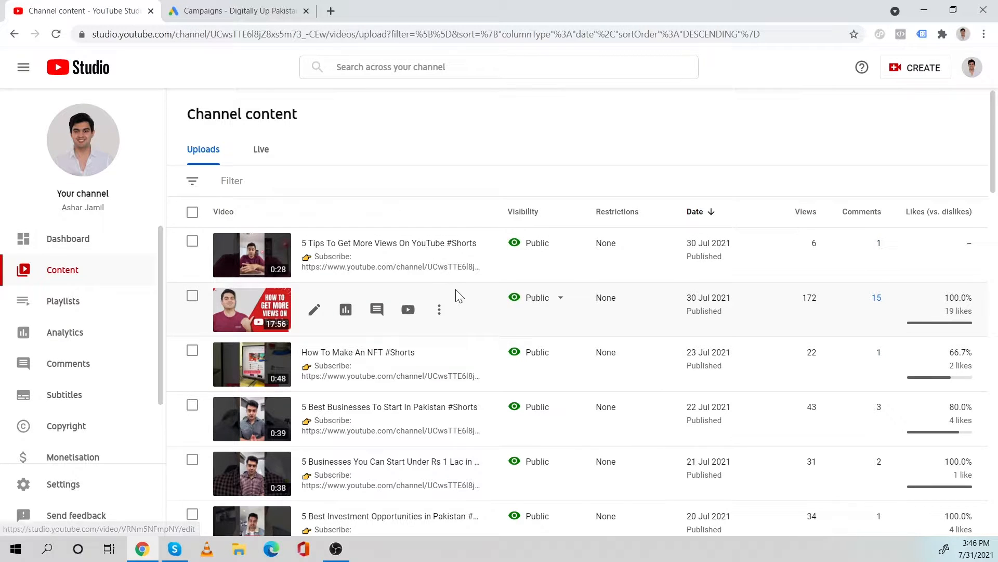
Switch to Google Ads and start a new Video campaign without a goal's guidance, using the Custom video campaign subtype.
click(267, 6)
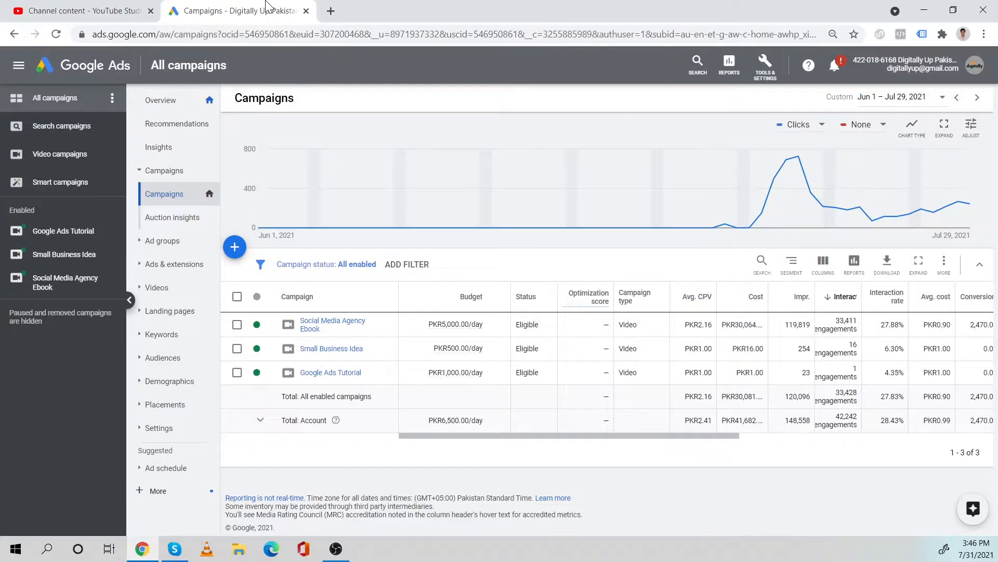
click(237, 248)
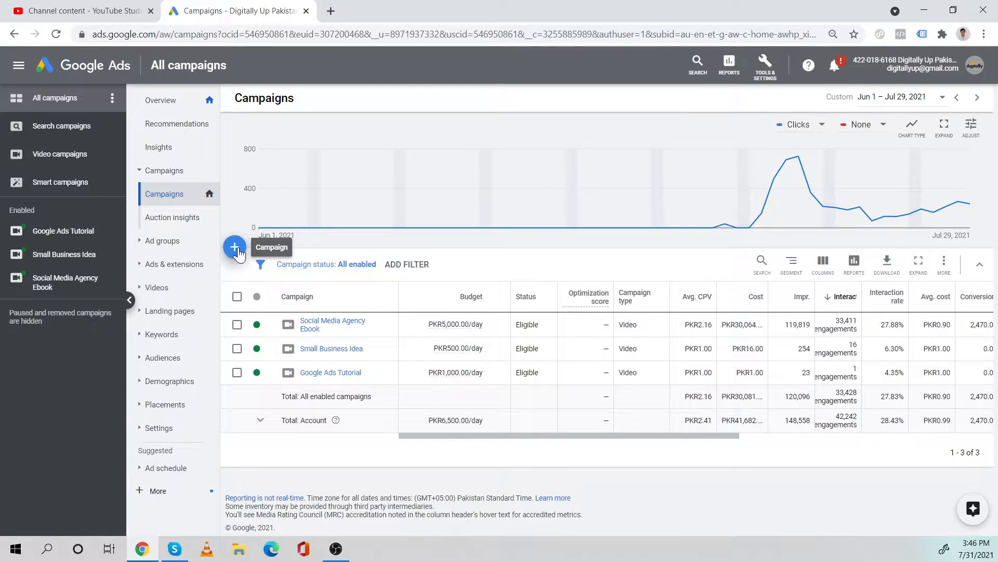
click(271, 293)
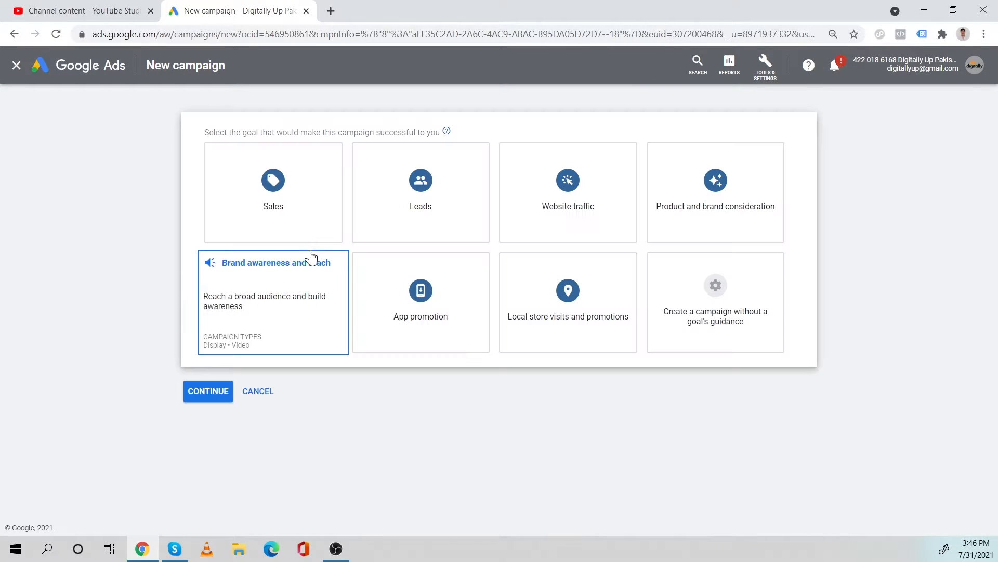
click(711, 306)
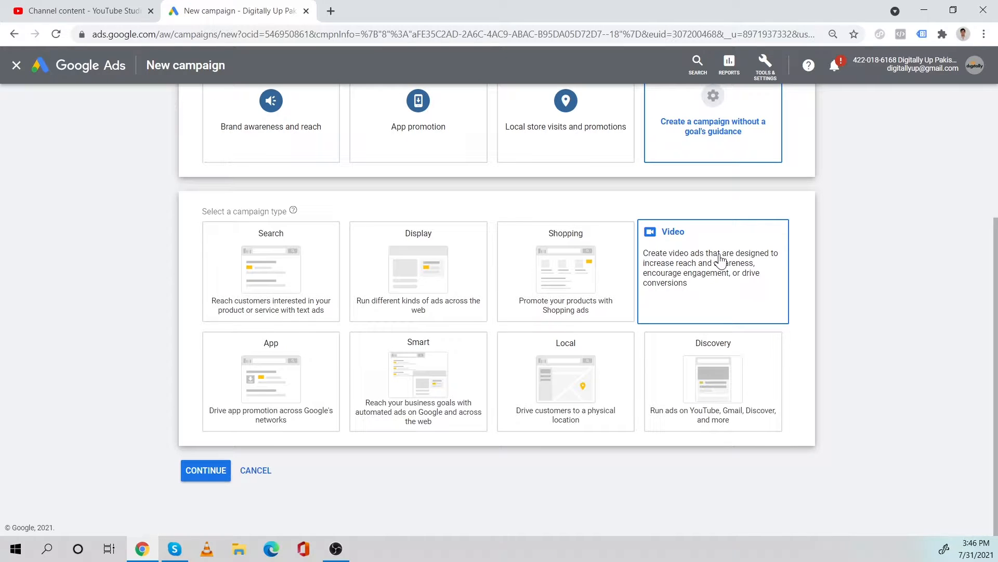
click(721, 260)
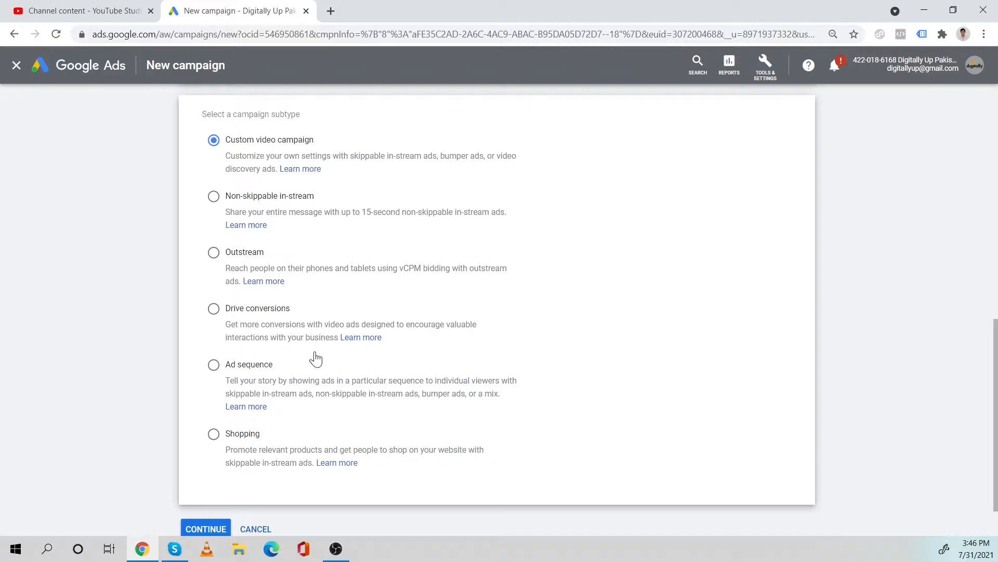
scroll(315, 359, down, 1)
click(206, 471)
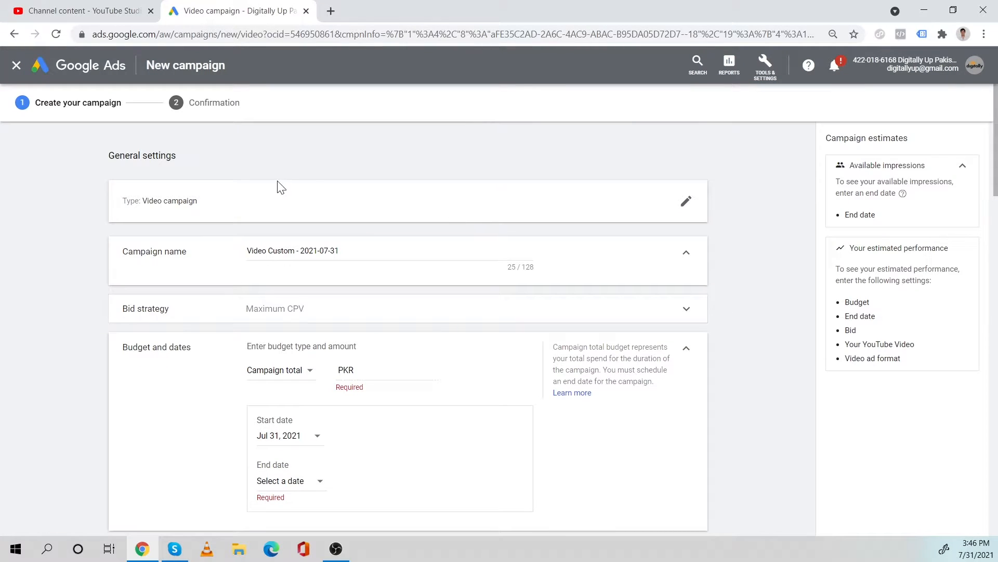
Name the campaign "How To Get More Views", checking the title of the video to promote in YouTube Studio.
click(329, 250)
key(ctrl+a)
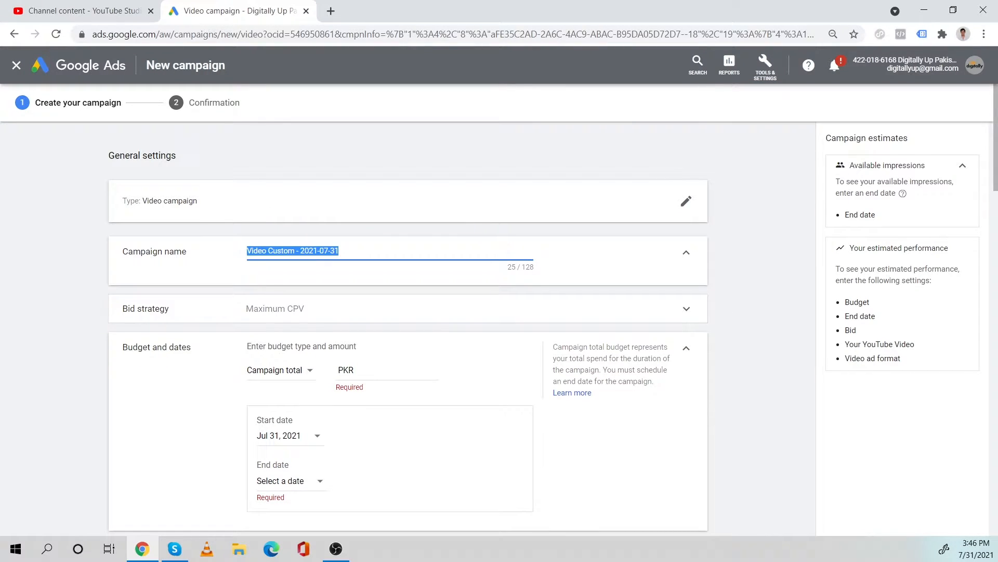
click(83, 11)
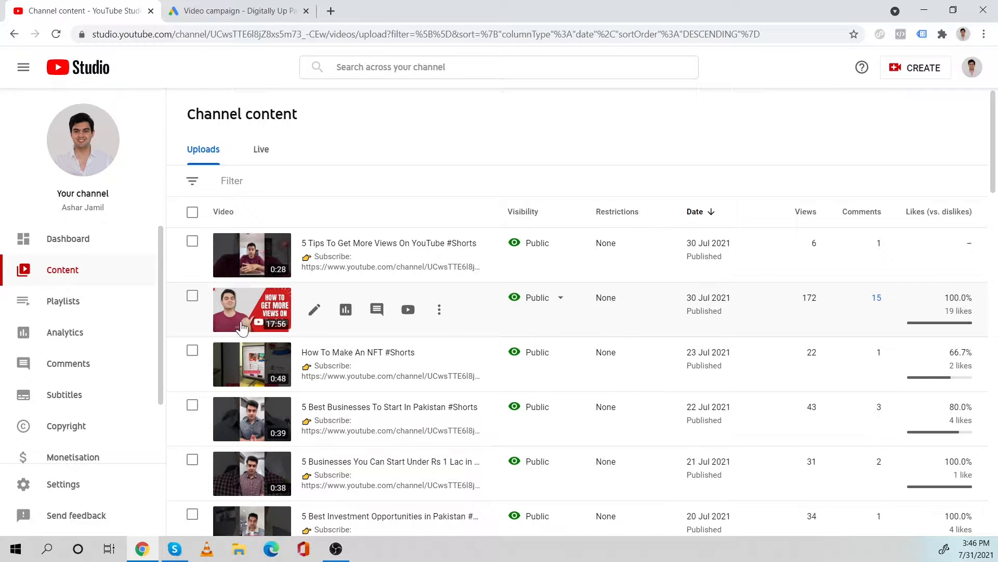
click(263, 8)
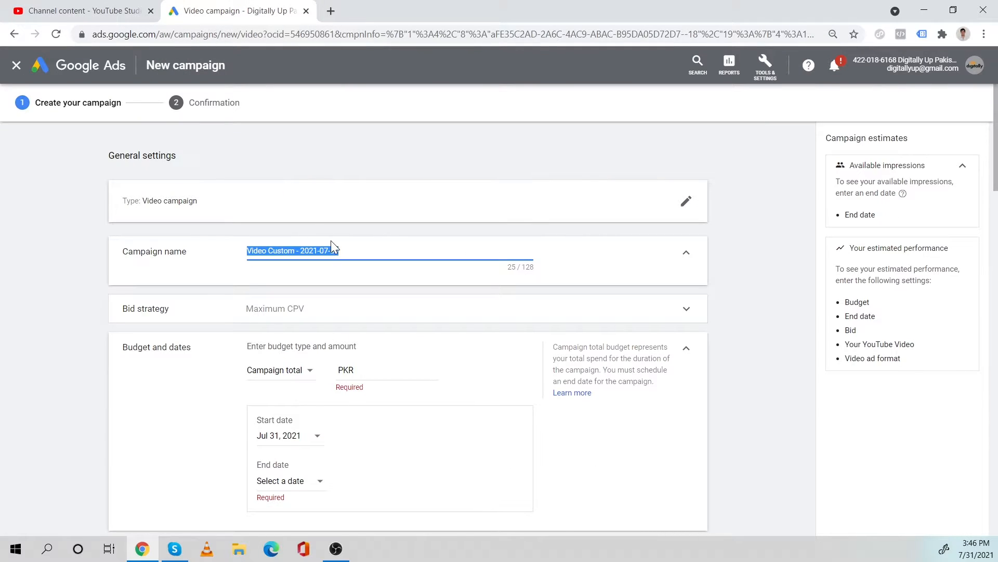
text(How To Get)
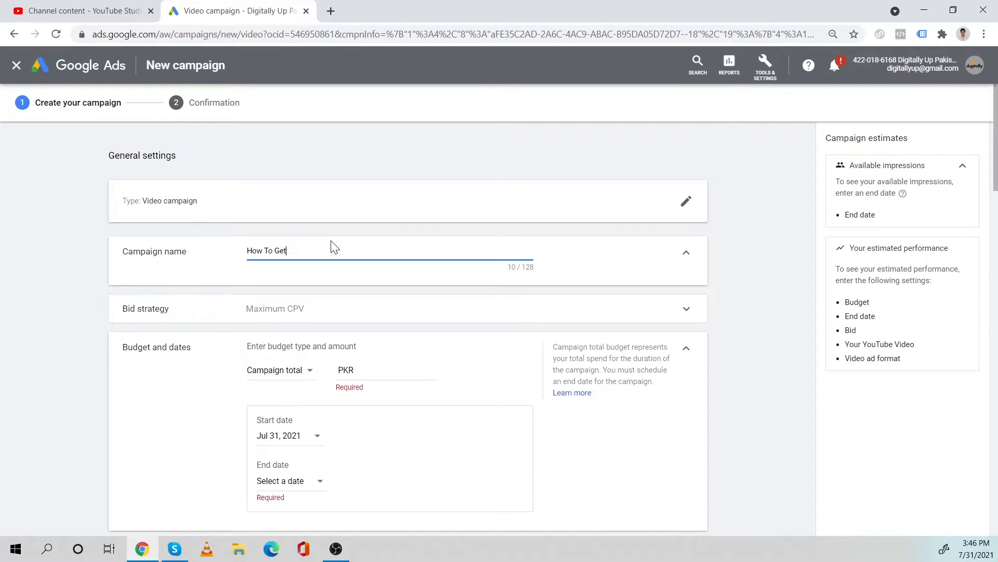
text( More Views)
Check the available bid strategies for the campaign and keep Maximum CPV.
click(698, 311)
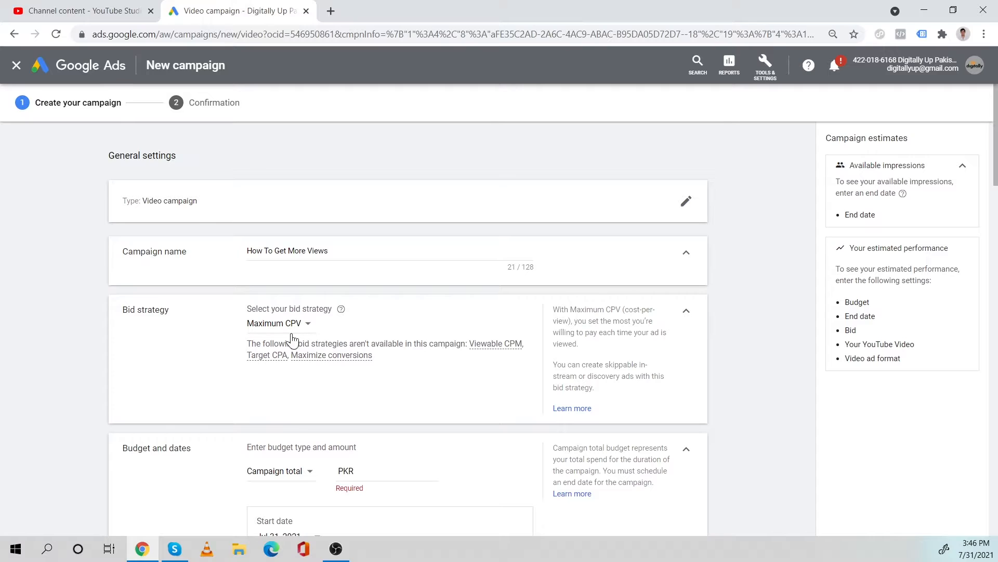
click(293, 329)
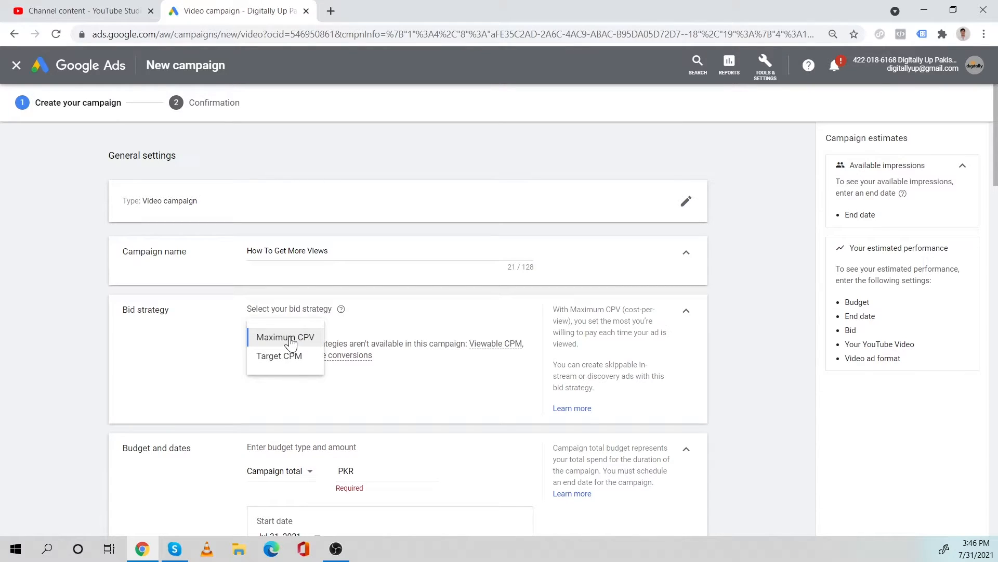
click(394, 324)
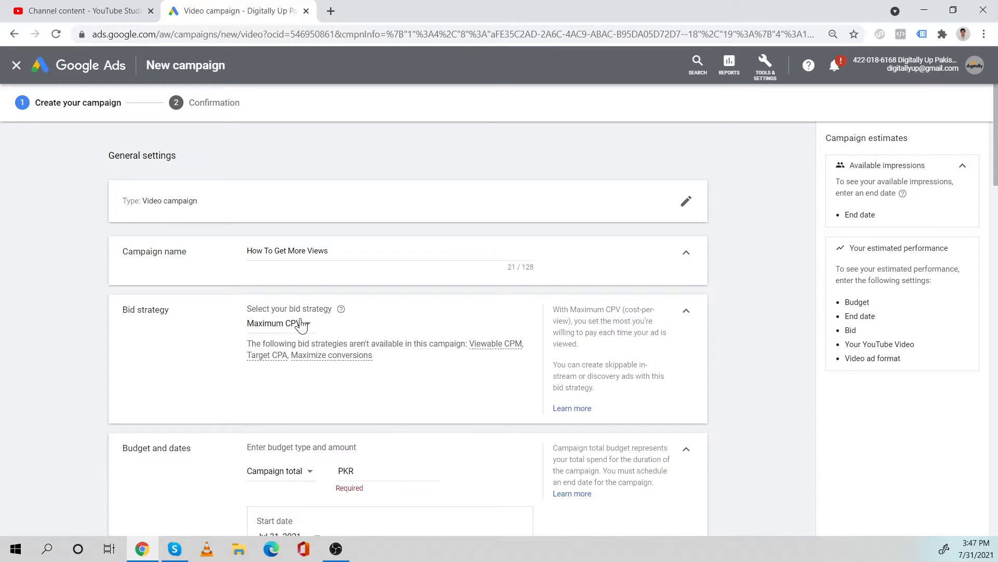
scroll(395, 335, down, 2)
scroll(388, 335, up, 1)
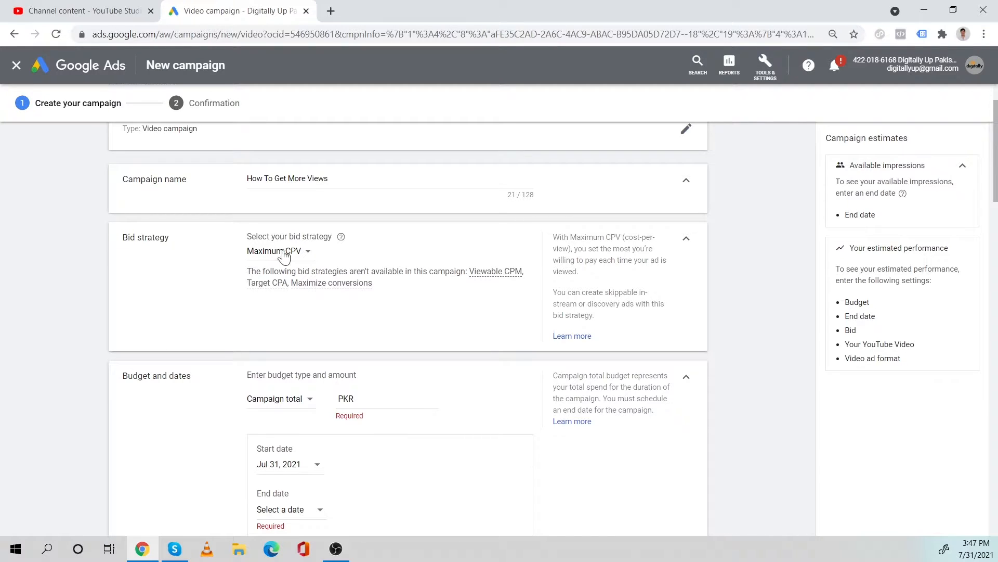
Change the campaign's budget type to Daily and set the amount to PKR 1,000.
scroll(388, 256, down, 3)
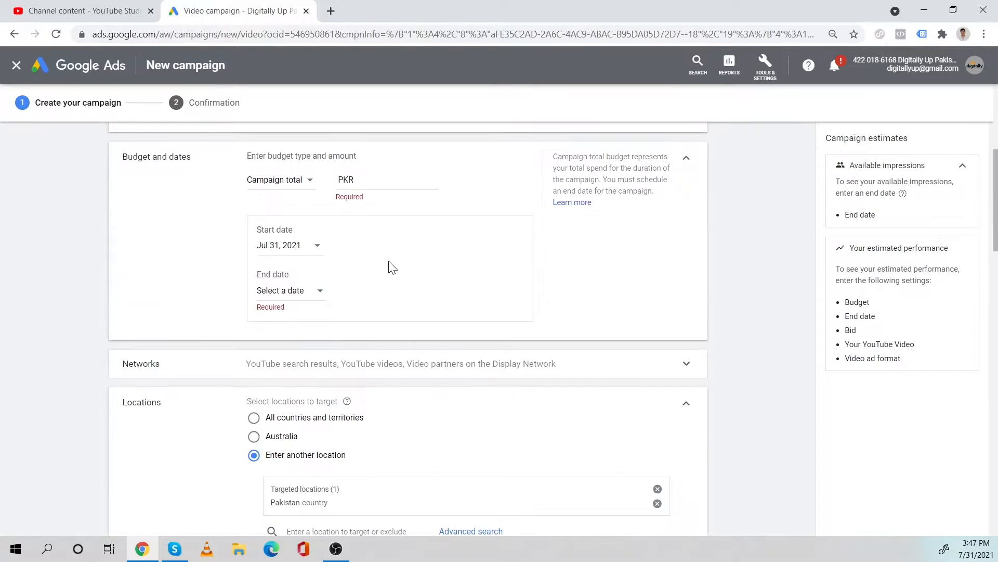
click(438, 179)
click(301, 186)
click(277, 198)
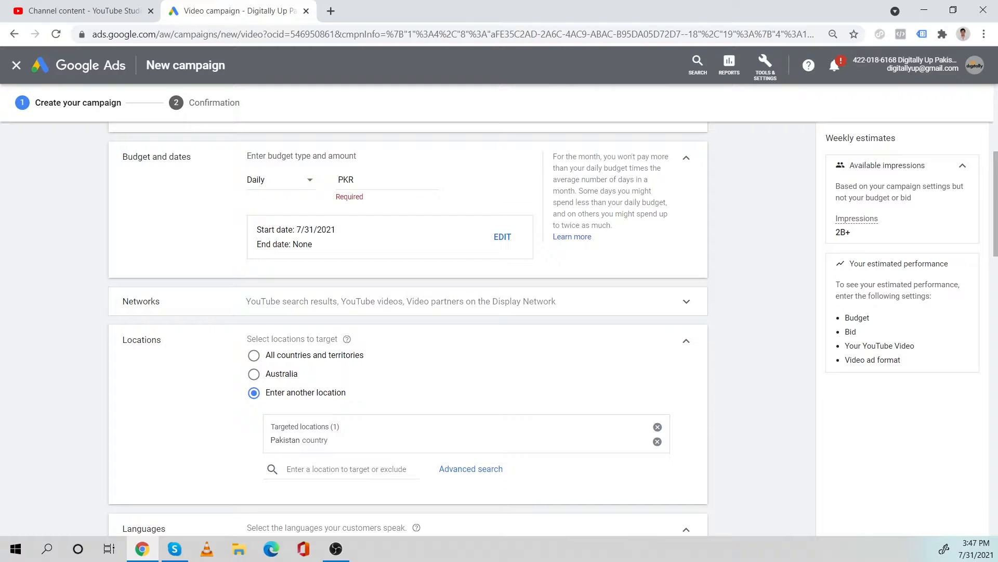
click(438, 179)
text(1)
click(496, 194)
scroll(421, 271, down, 1)
scroll(424, 273, up, 2)
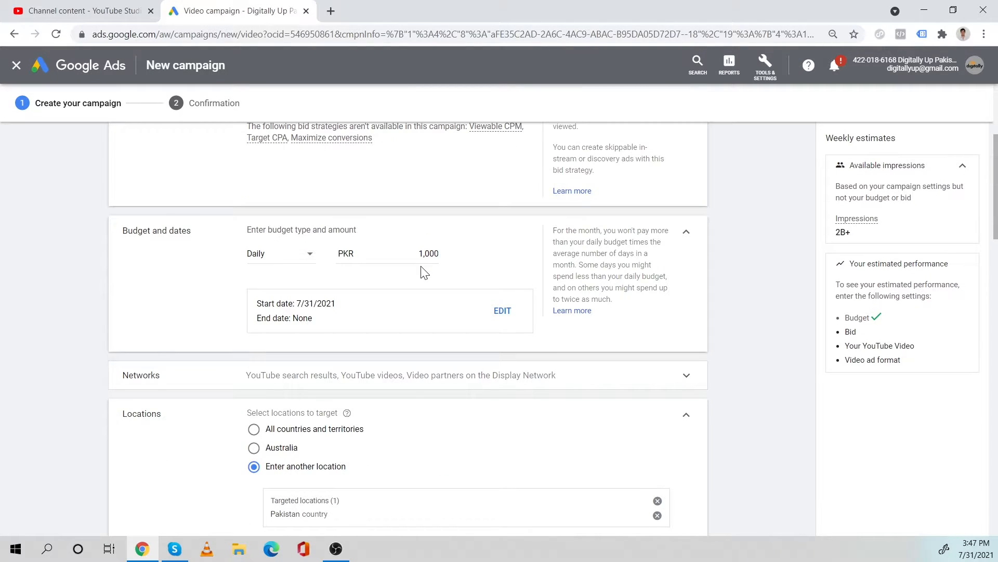
Review the campaign's networks, targeted locations and customer languages.
scroll(425, 272, down, 2)
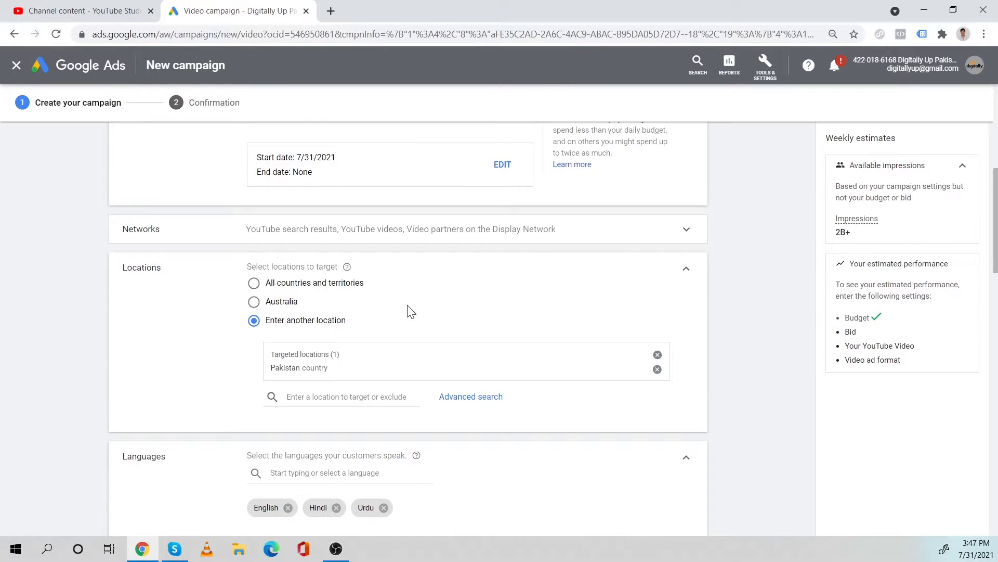
scroll(411, 311, down, 2)
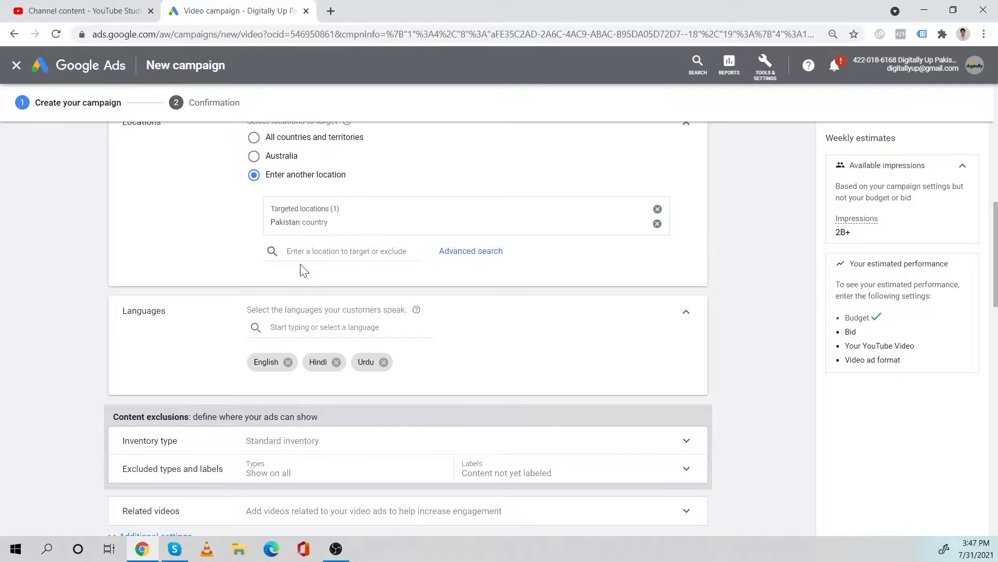
scroll(343, 277, down, 1)
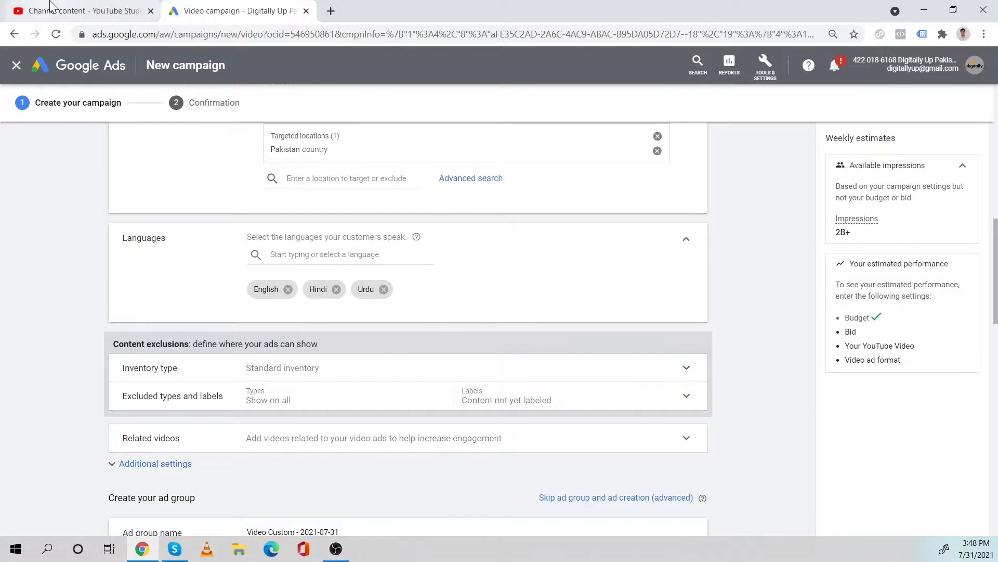
click(83, 11)
click(273, 4)
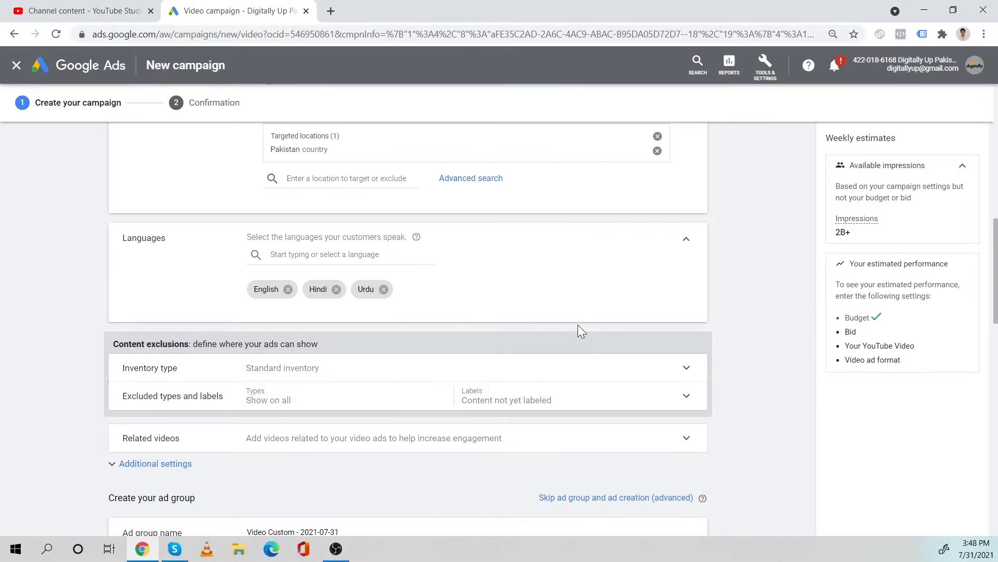
scroll(691, 245, up, 4)
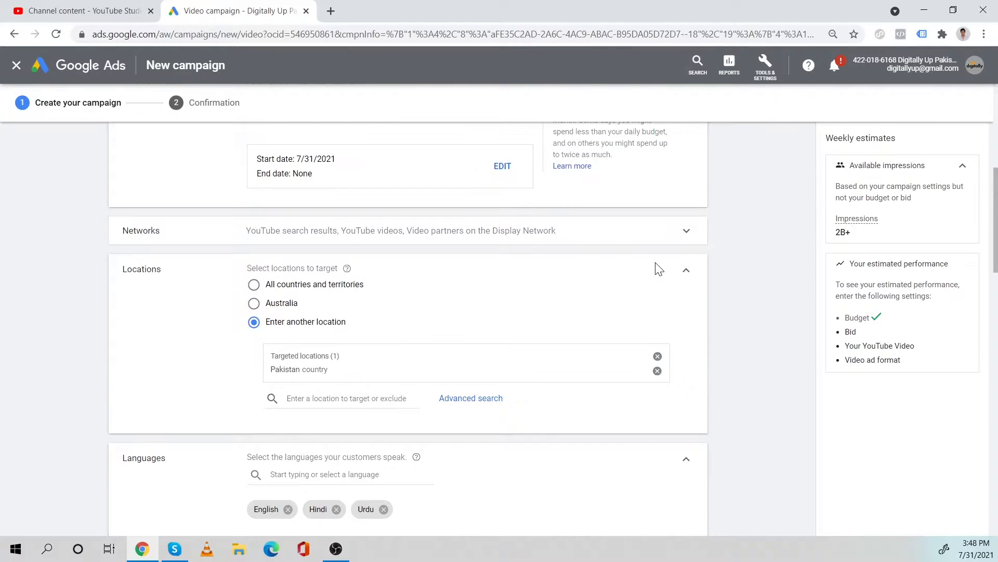
scroll(655, 275, down, 1)
scroll(655, 294, down, 4)
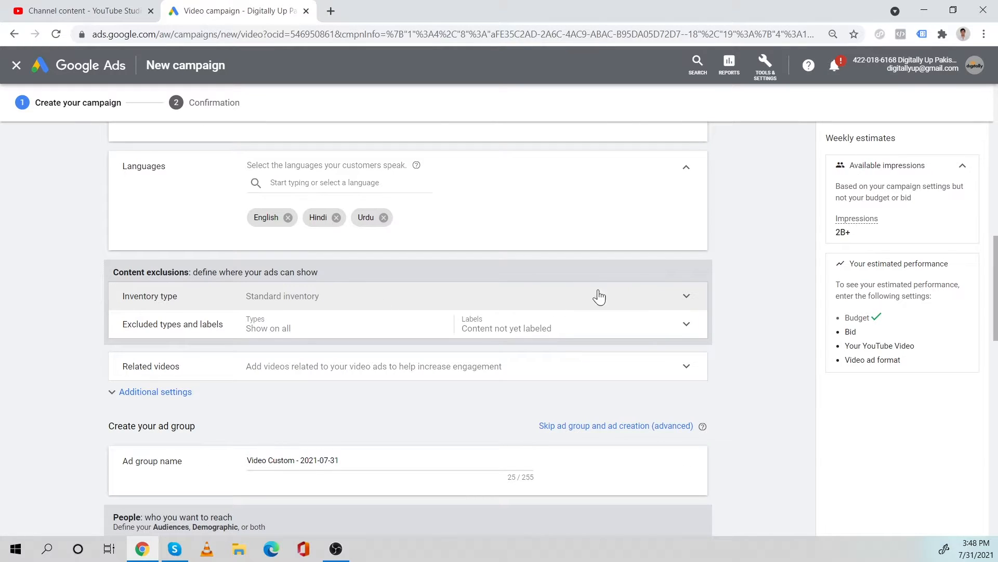
Expand the inventory type settings and compare the Expanded, Standard and Limited inventory options.
click(688, 298)
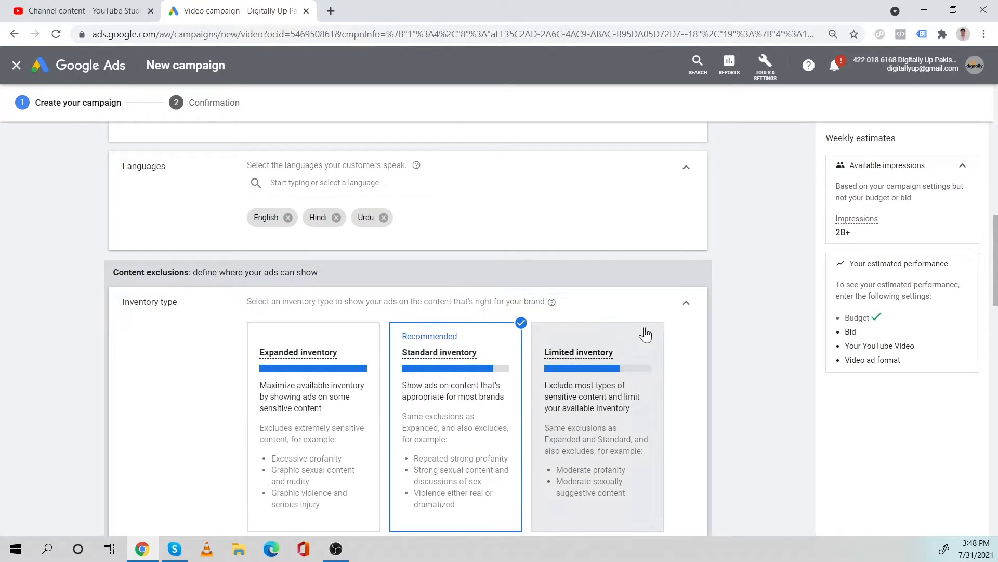
scroll(643, 334, down, 3)
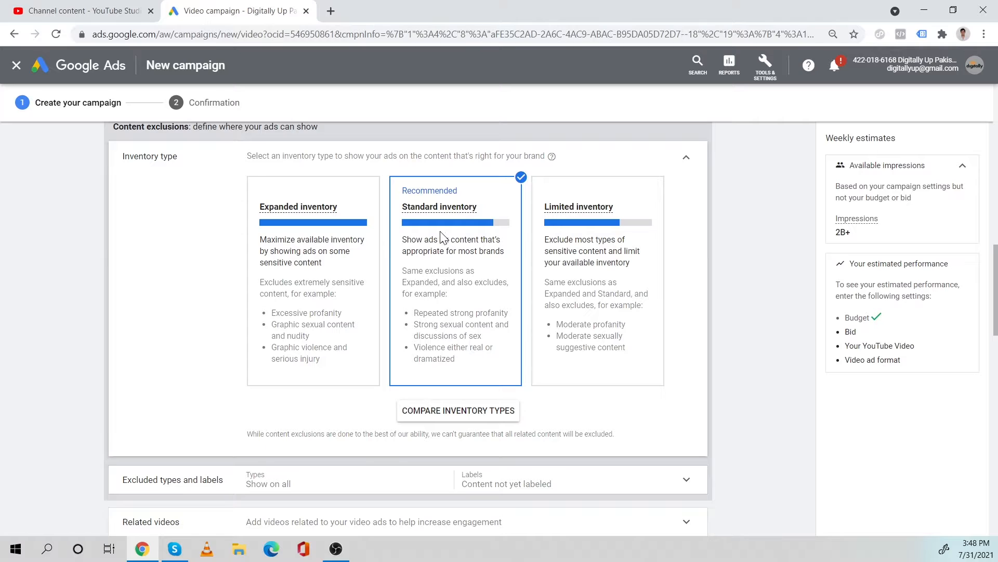
scroll(498, 384, down, 1)
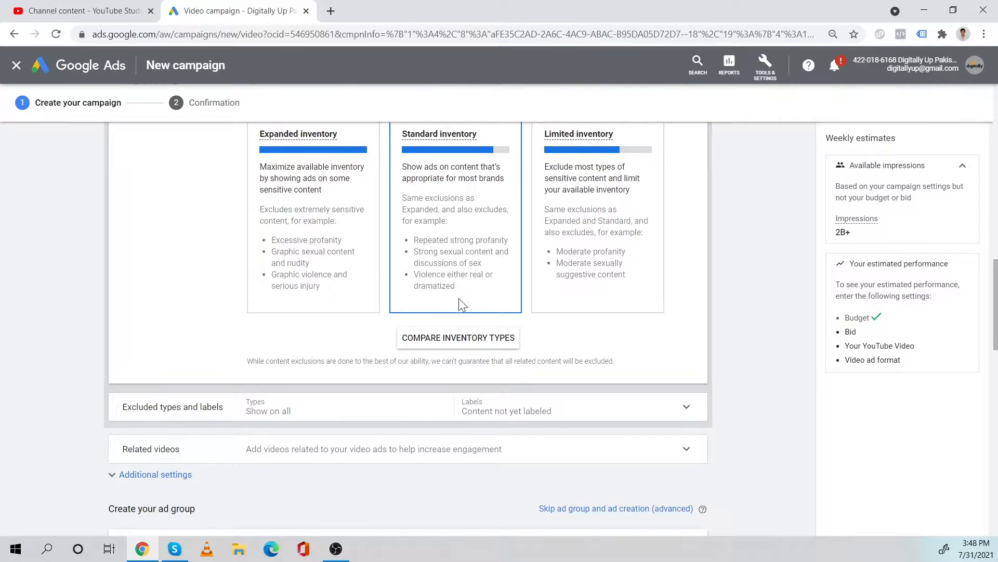
scroll(460, 300, up, 1)
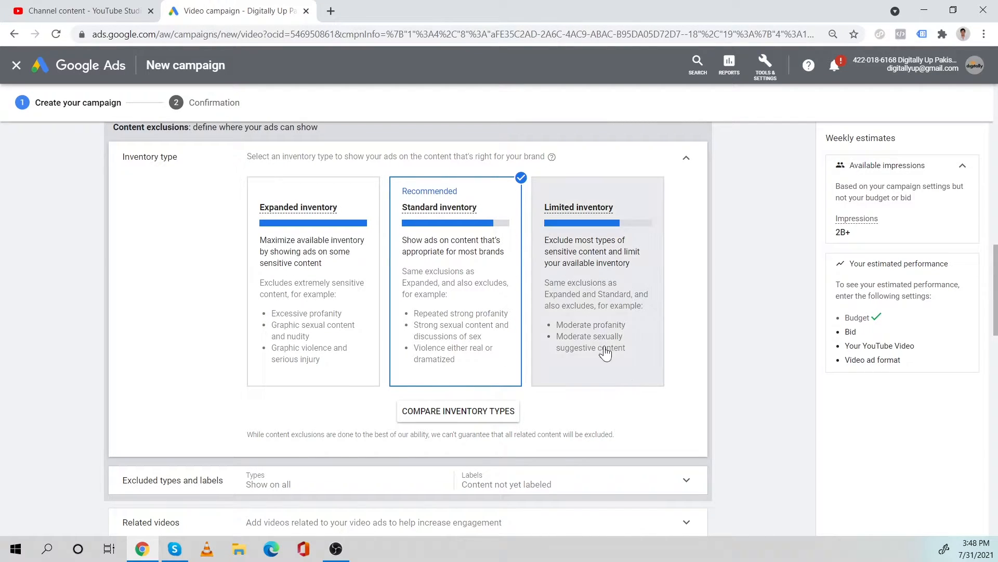
Exclude embedded YouTube videos and live streaming videos from the content types where the ads can show.
scroll(624, 374, down, 2)
click(687, 338)
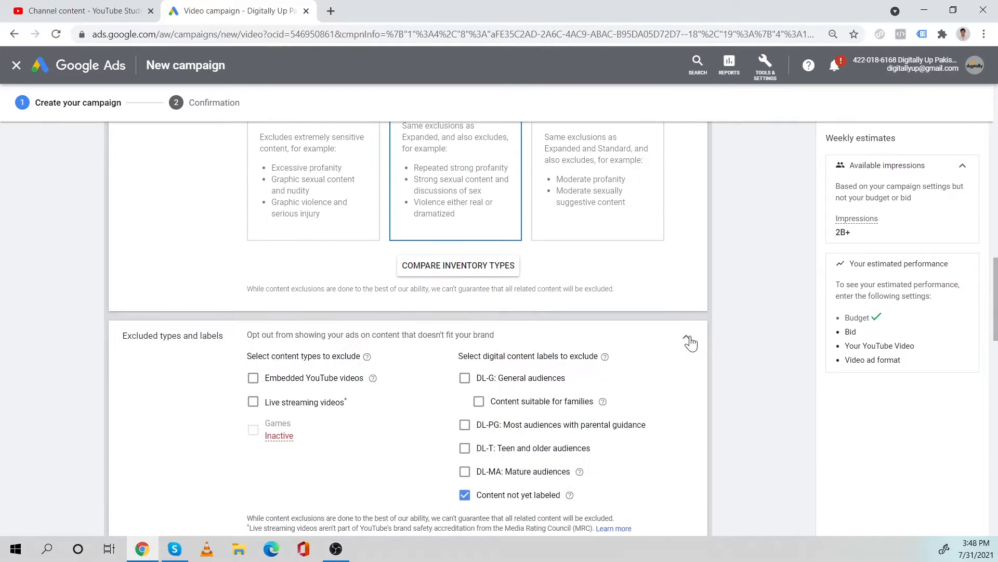
scroll(302, 387, down, 2)
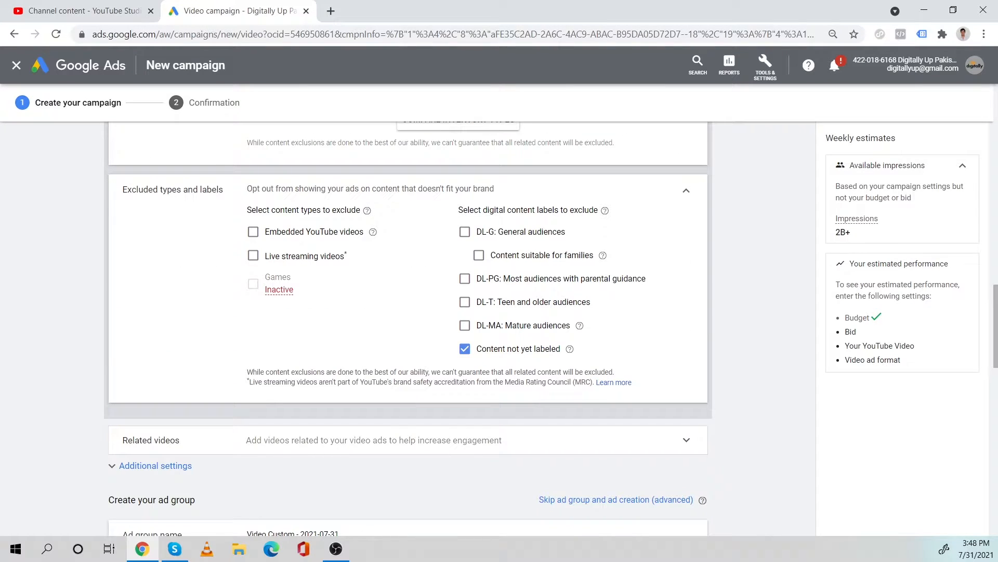
click(253, 233)
click(254, 256)
click(683, 197)
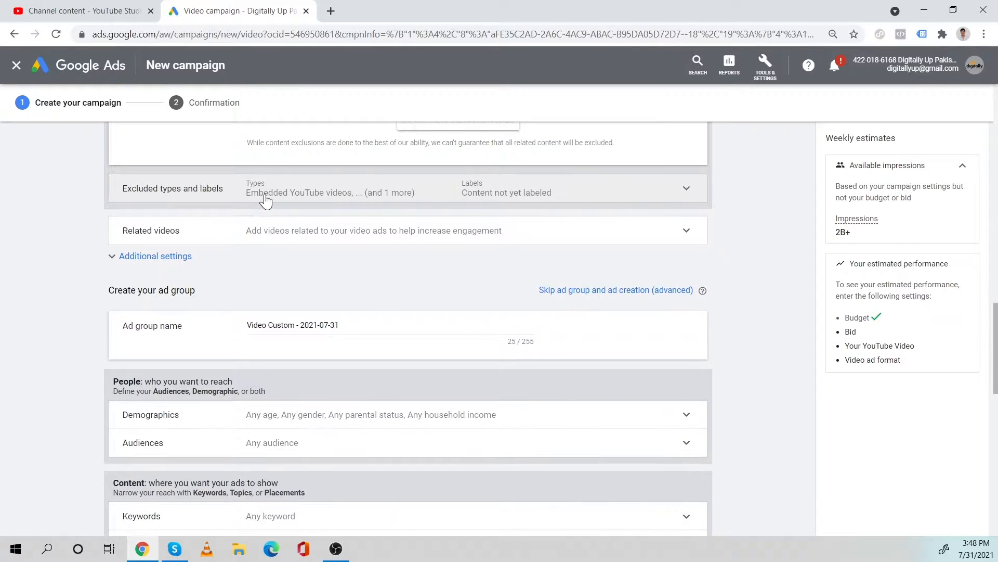
Examine the related videos setting and check the channel's uploads in YouTube Studio for videos related to the ad.
click(690, 231)
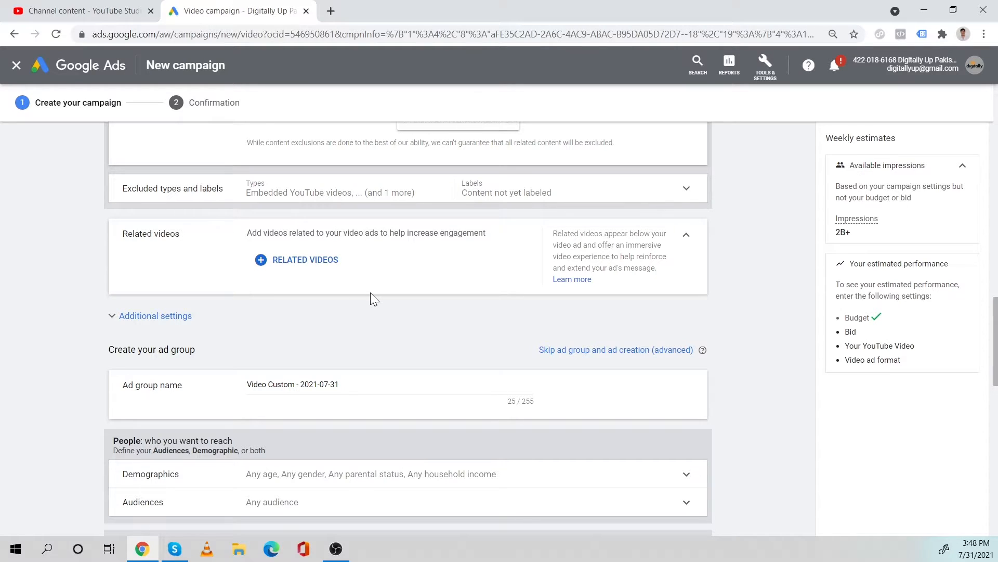
key(ctrl+Tab)
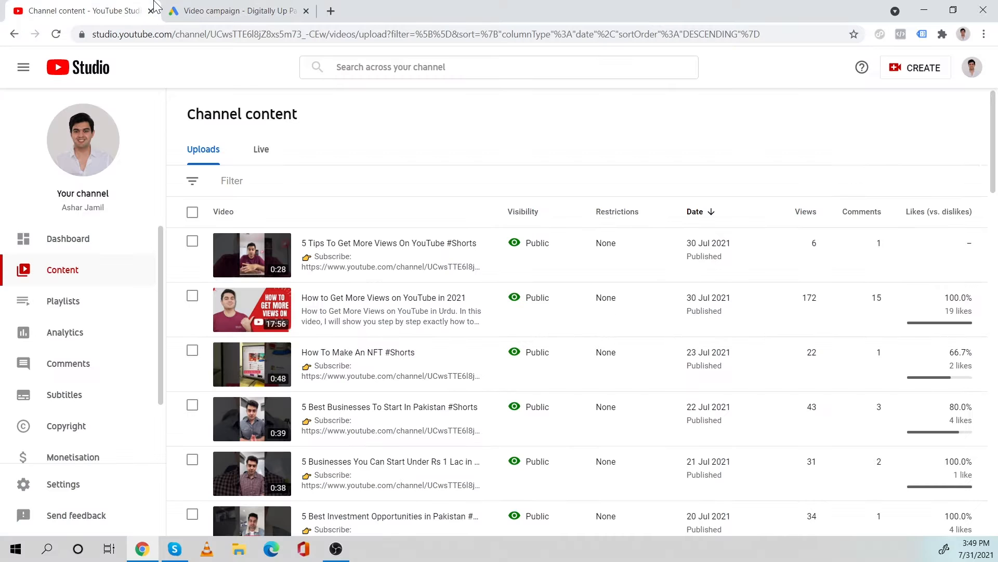
mouse_move(299, 307)
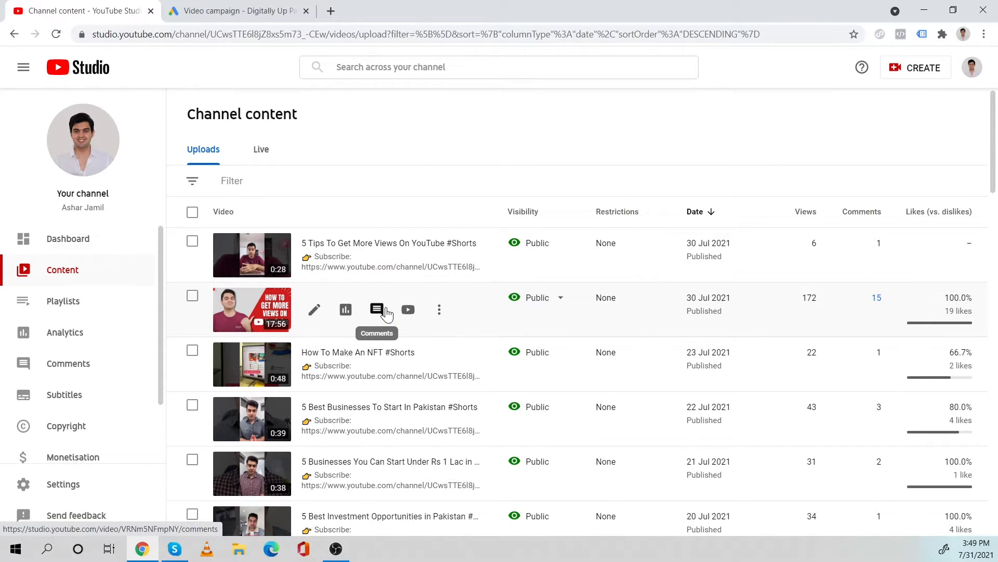
click(239, 11)
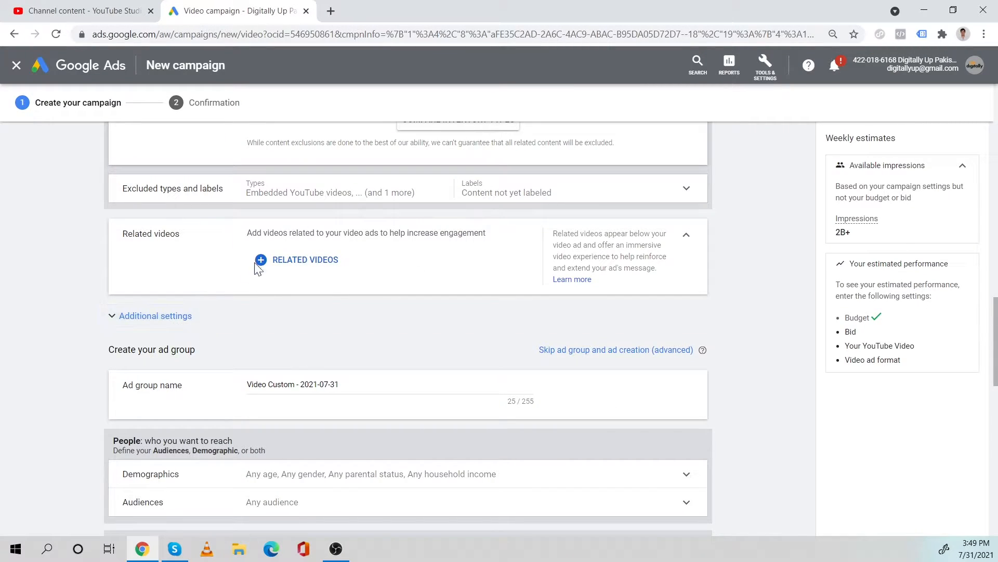
click(78, 11)
click(243, 6)
click(690, 240)
Expand the campaign's additional settings and review the conversions and devices options.
click(177, 256)
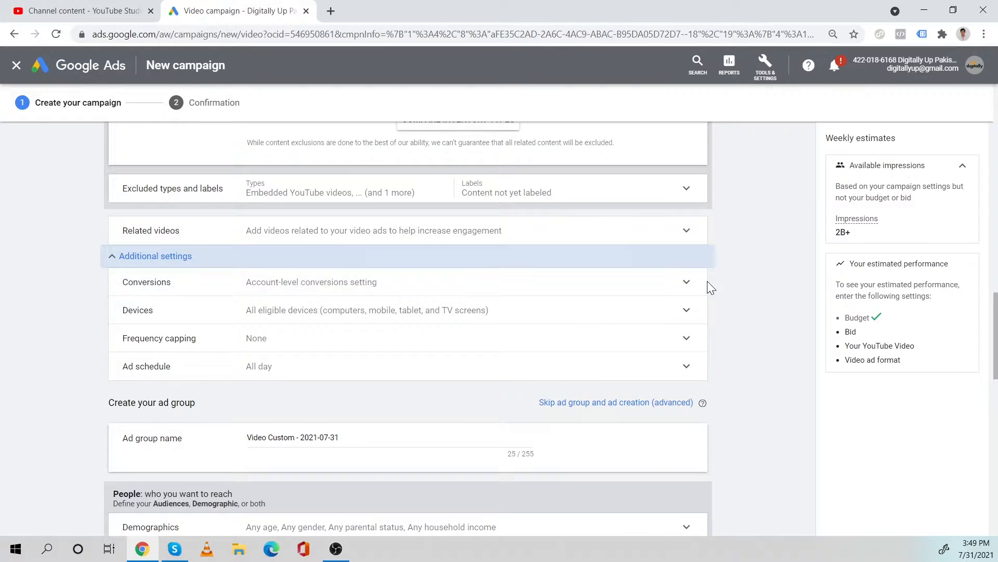
click(688, 285)
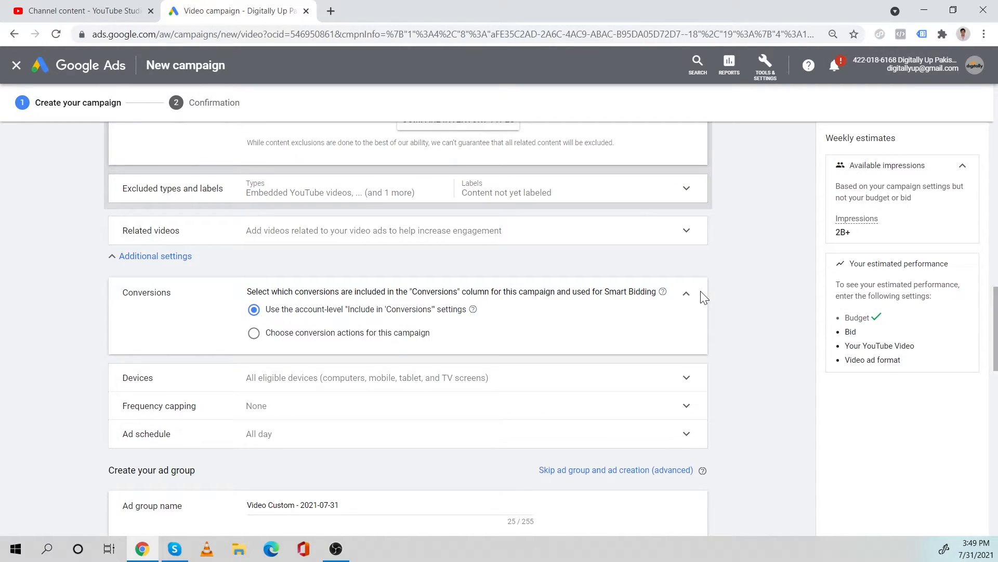
click(685, 295)
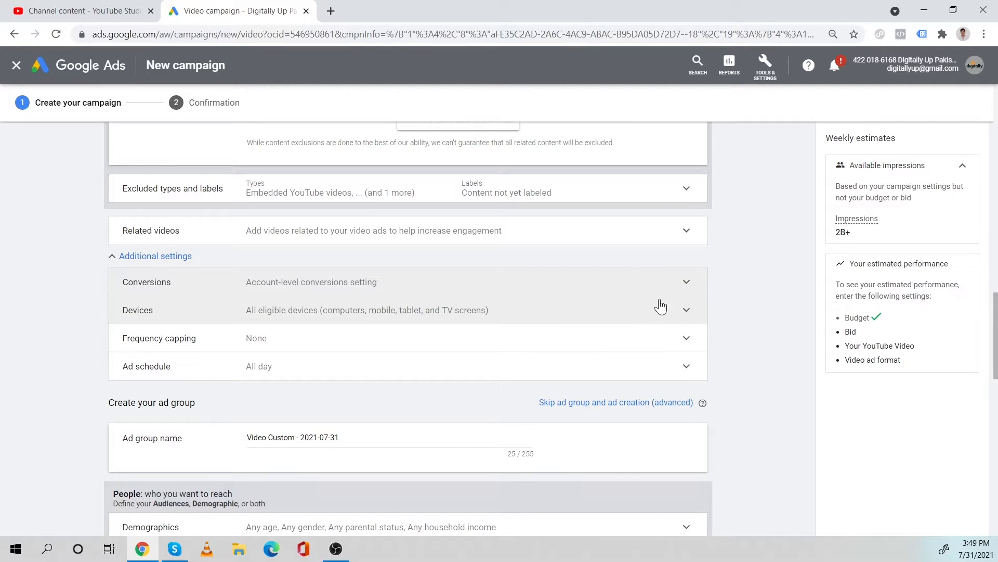
click(687, 311)
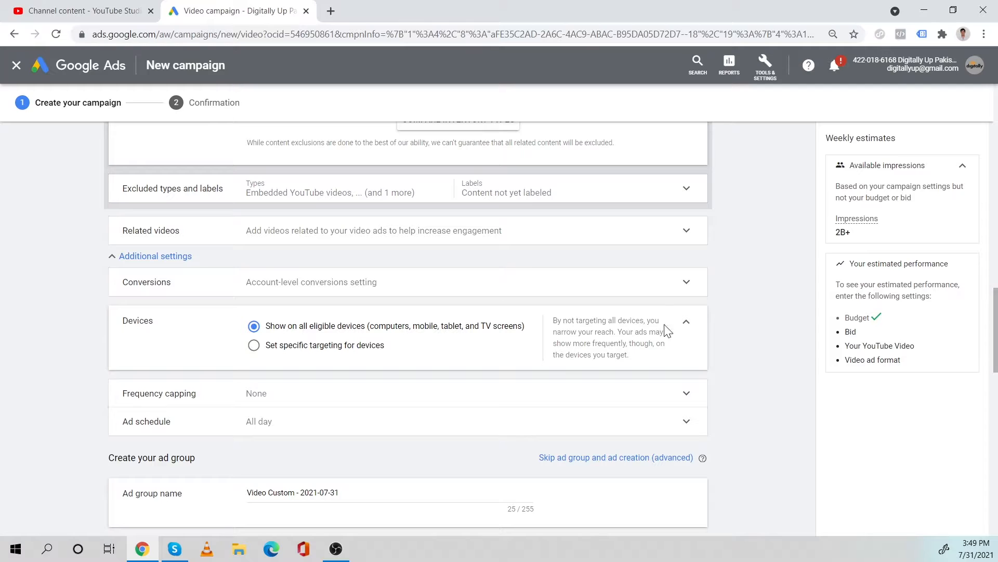
click(684, 323)
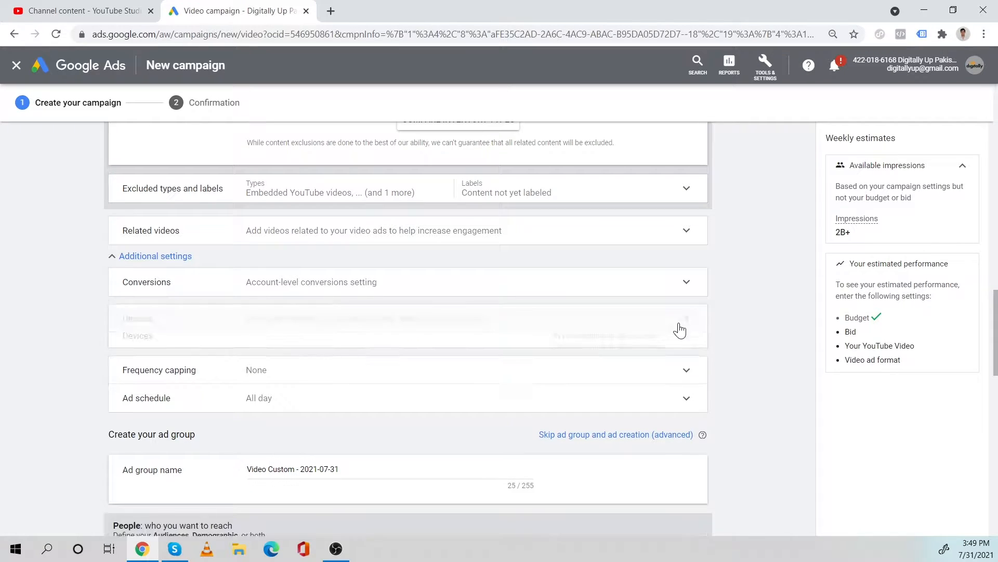
Turn on the impression frequency cap in the frequency capping settings and limit it to 5 impressions per week.
click(315, 343)
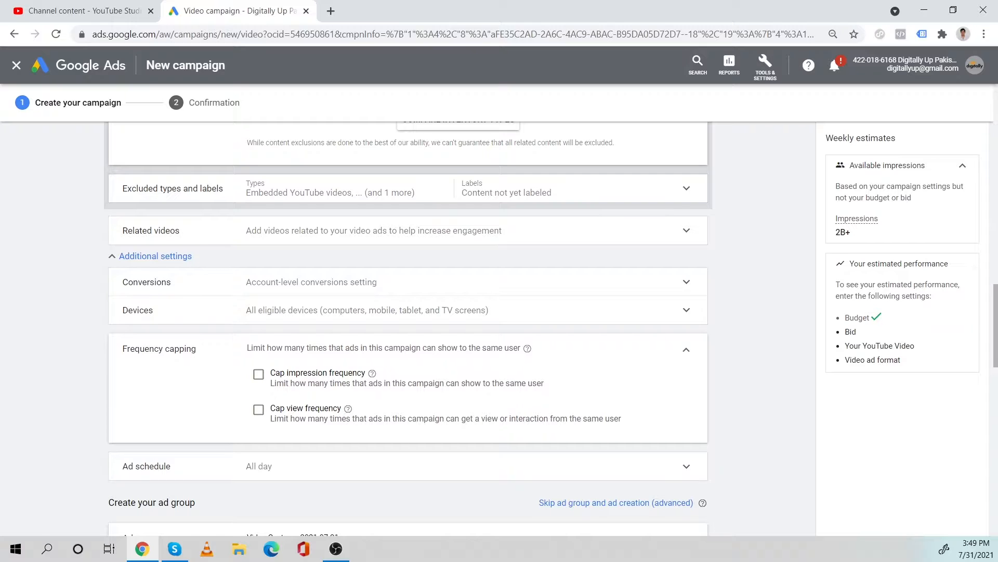
click(163, 256)
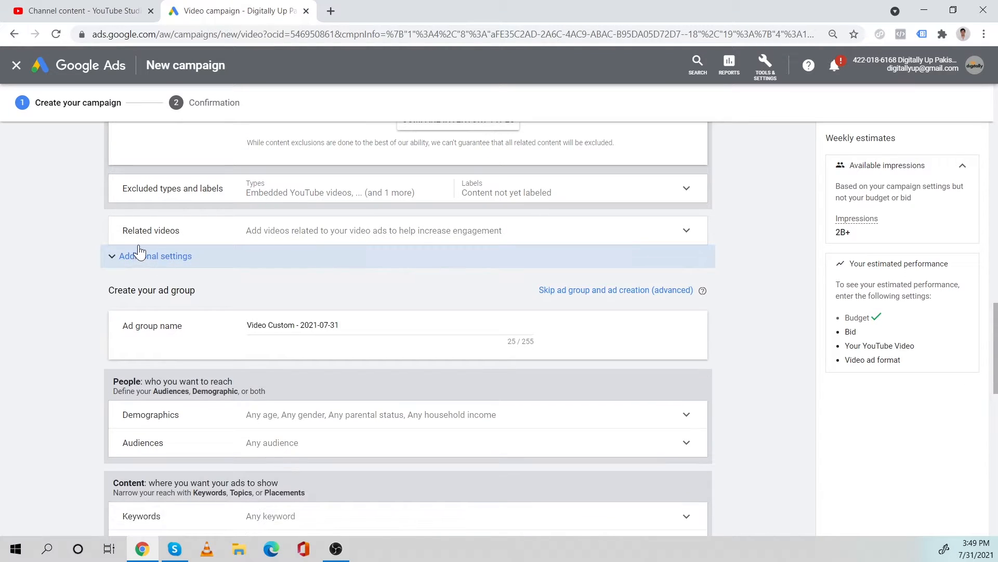
click(134, 258)
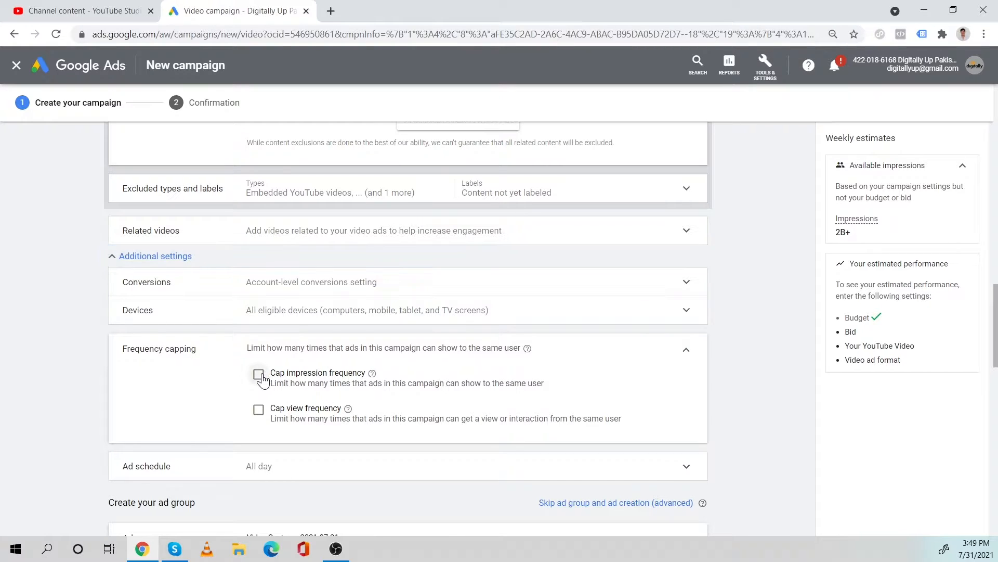
click(258, 374)
scroll(411, 387, down, 1)
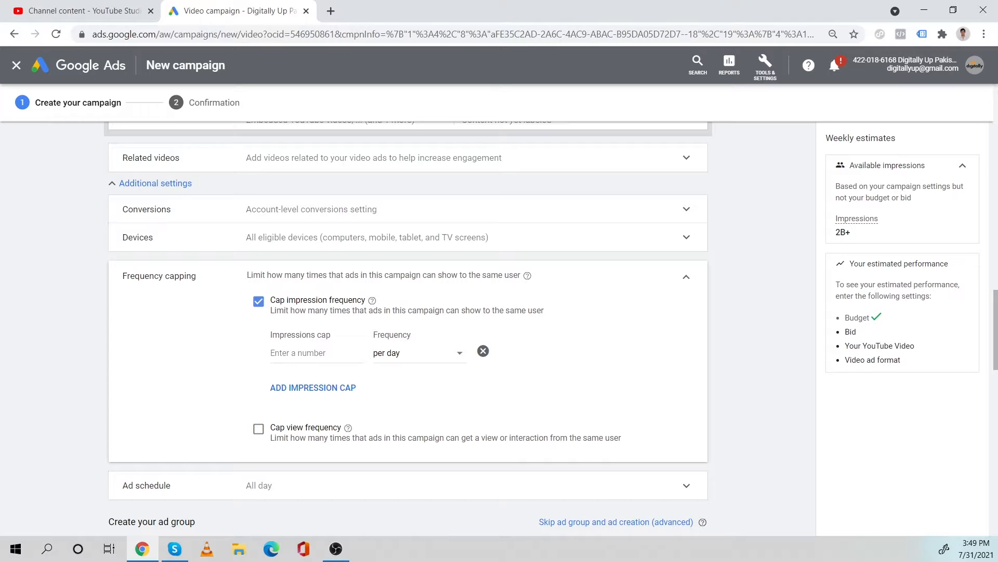
click(400, 355)
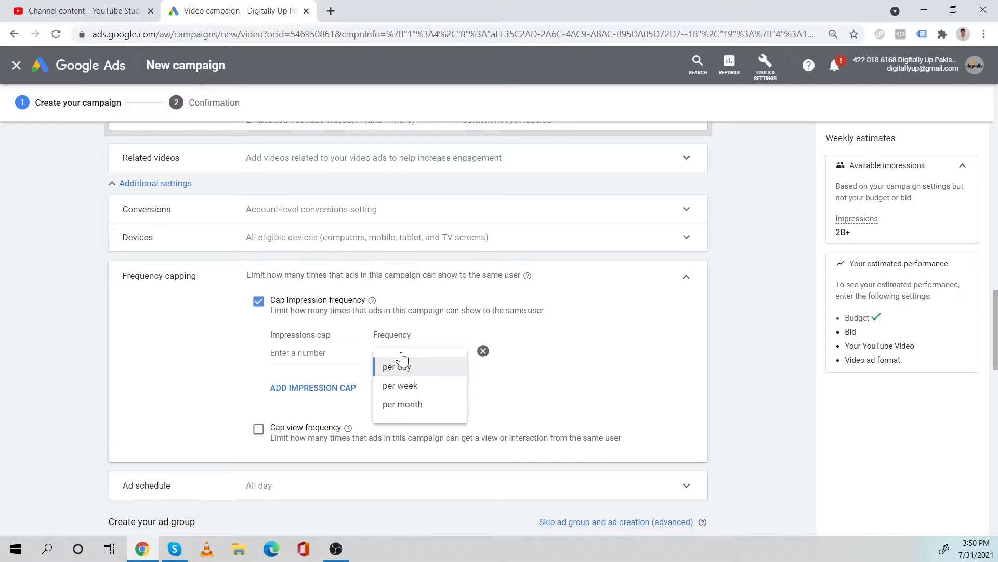
click(408, 388)
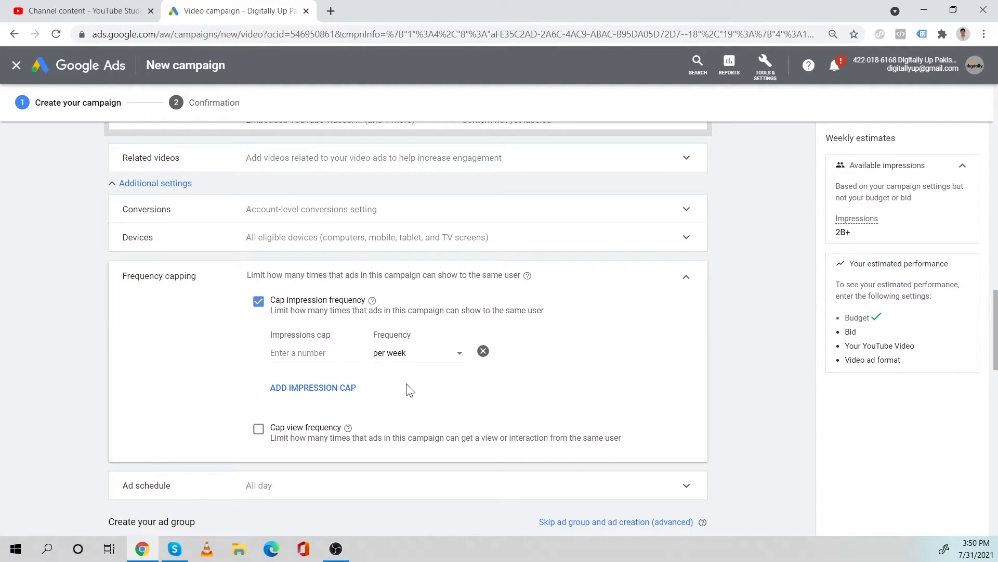
click(316, 353)
text(5)
Turn on the view frequency cap and limit it to 1 view per month.
scroll(480, 356, down, 1)
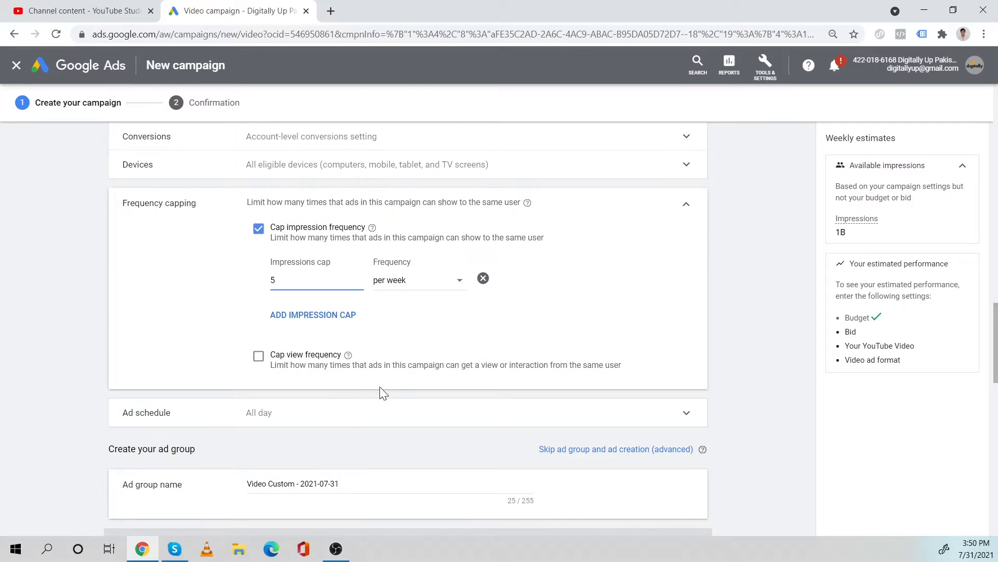
click(259, 356)
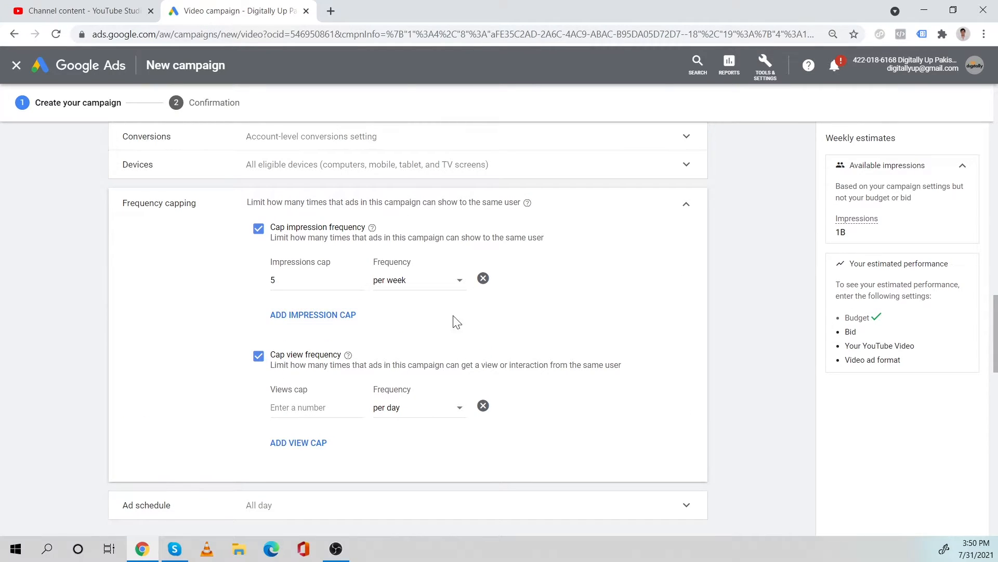
click(319, 406)
click(415, 413)
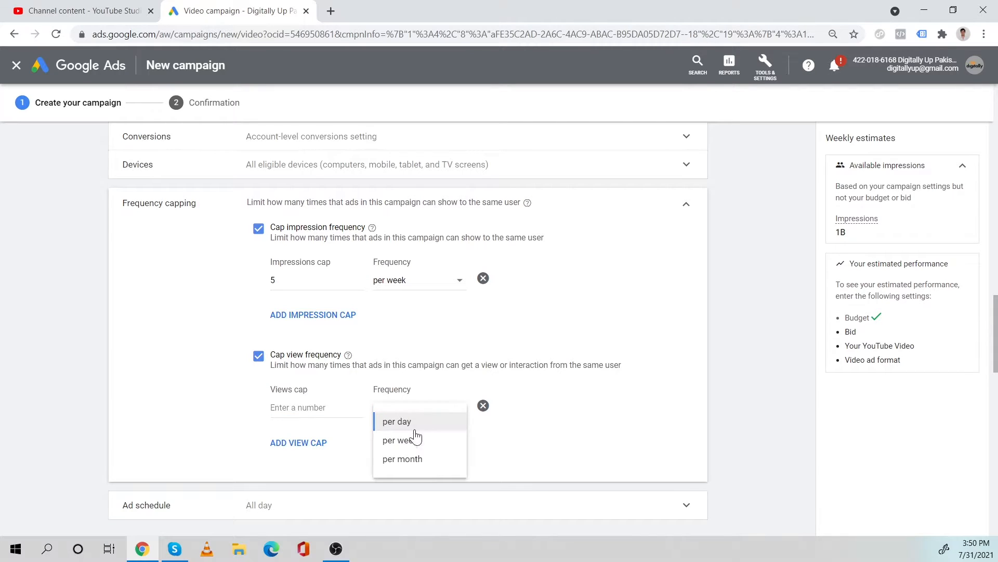
click(408, 461)
click(330, 414)
text(1)
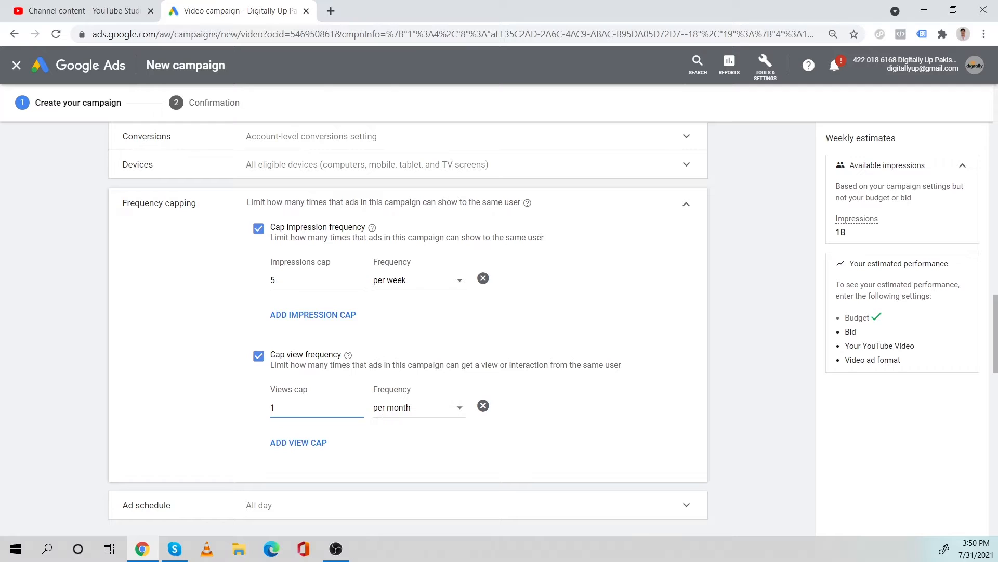
Review the ad schedule's days and hours, and collapse the section again.
scroll(404, 403, down, 4)
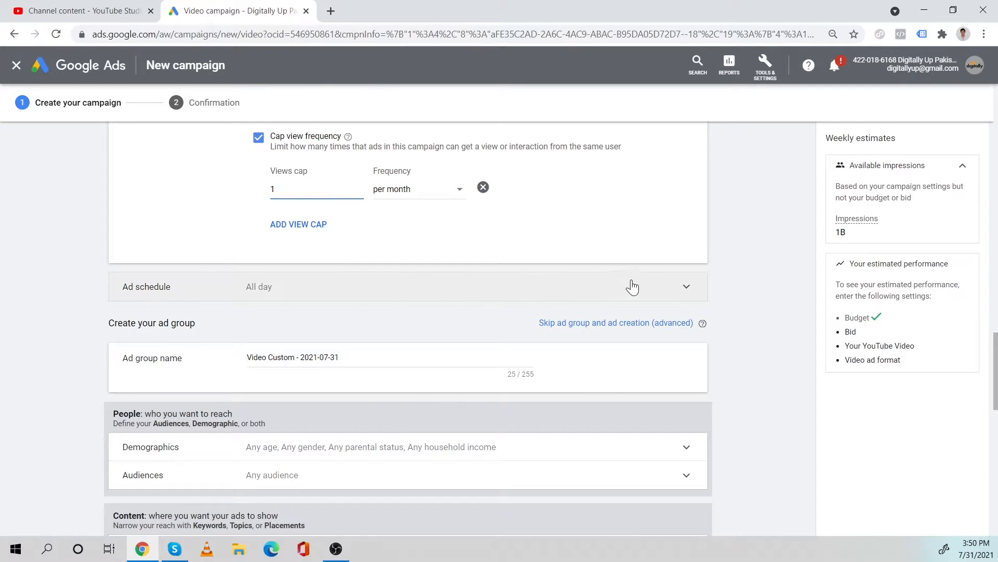
click(670, 285)
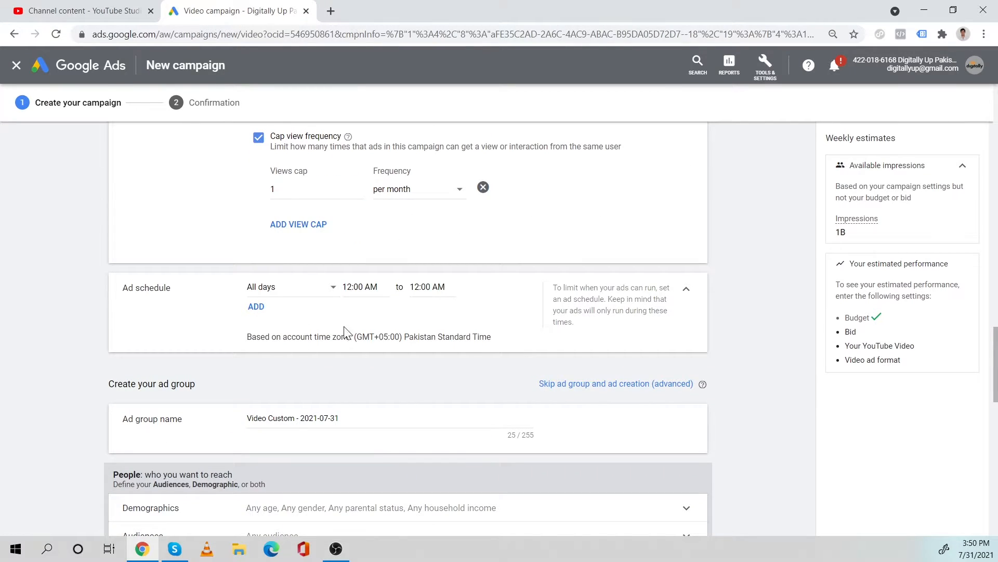
scroll(413, 337, up, 4)
scroll(425, 391, down, 4)
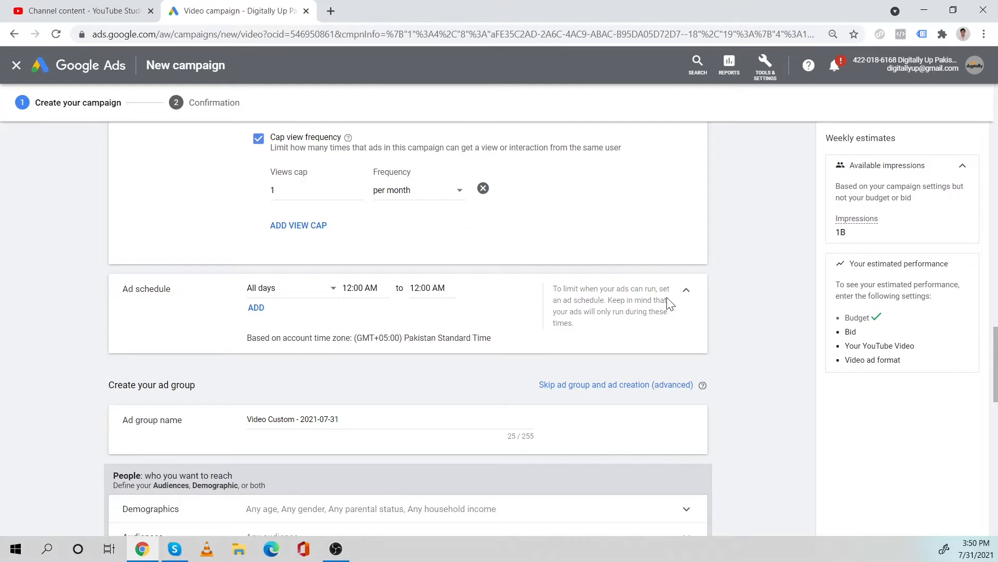
click(686, 290)
Look back over the campaign settings, from frequency capping up to the general settings and down to the ad group section.
scroll(576, 393, up, 3)
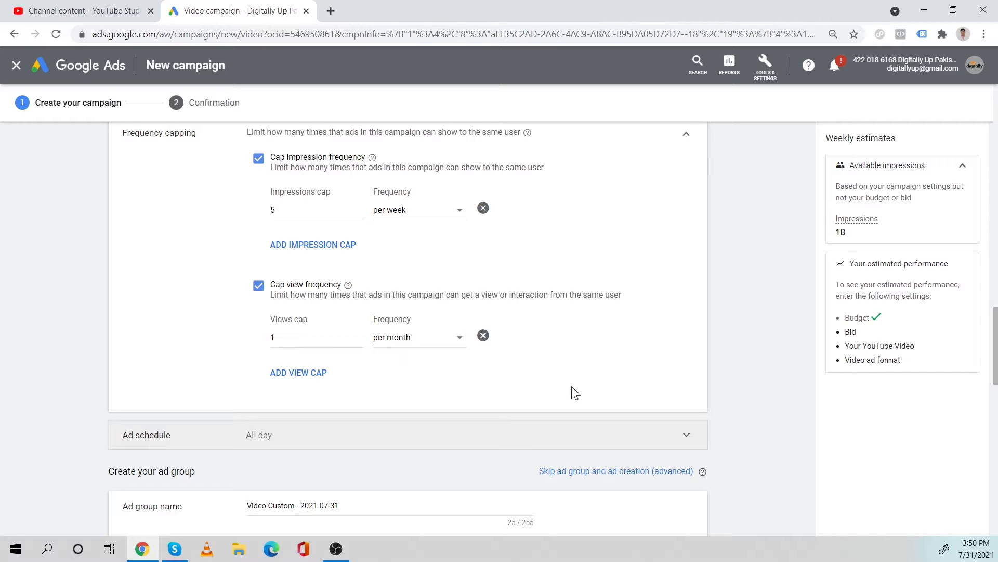
scroll(581, 389, up, 4)
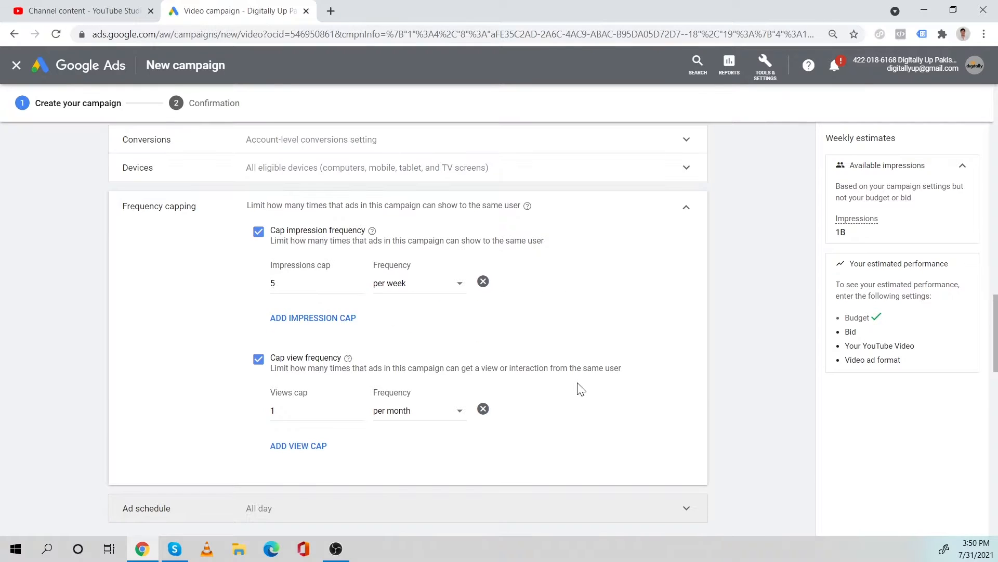
scroll(581, 389, up, 3)
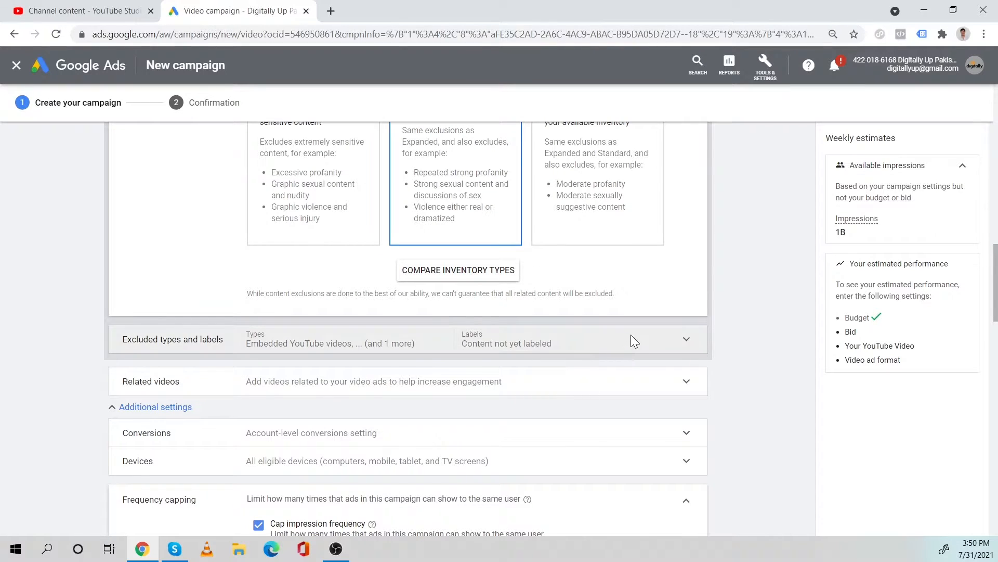
scroll(631, 338, up, 7)
scroll(598, 350, up, 15)
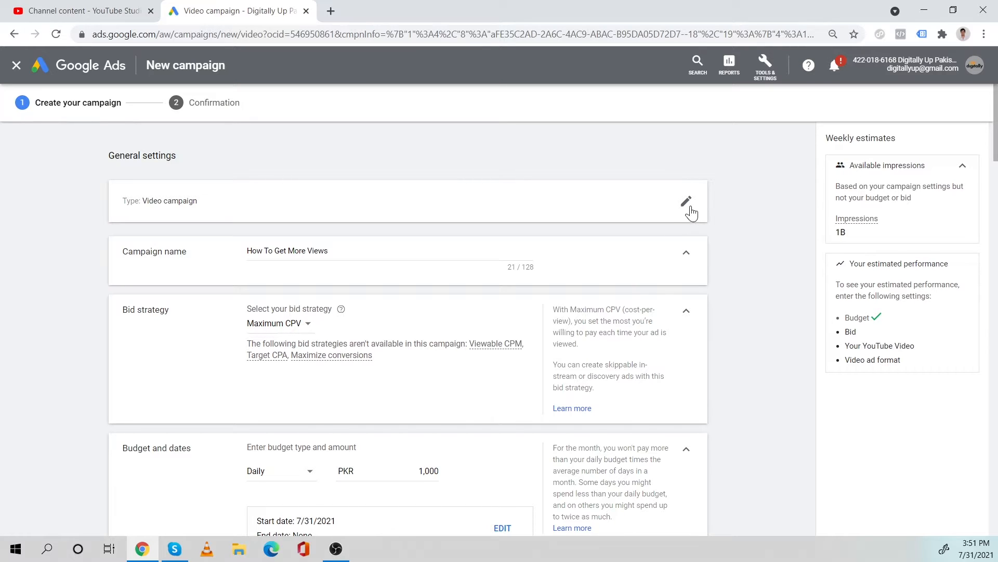
scroll(649, 348, down, 20)
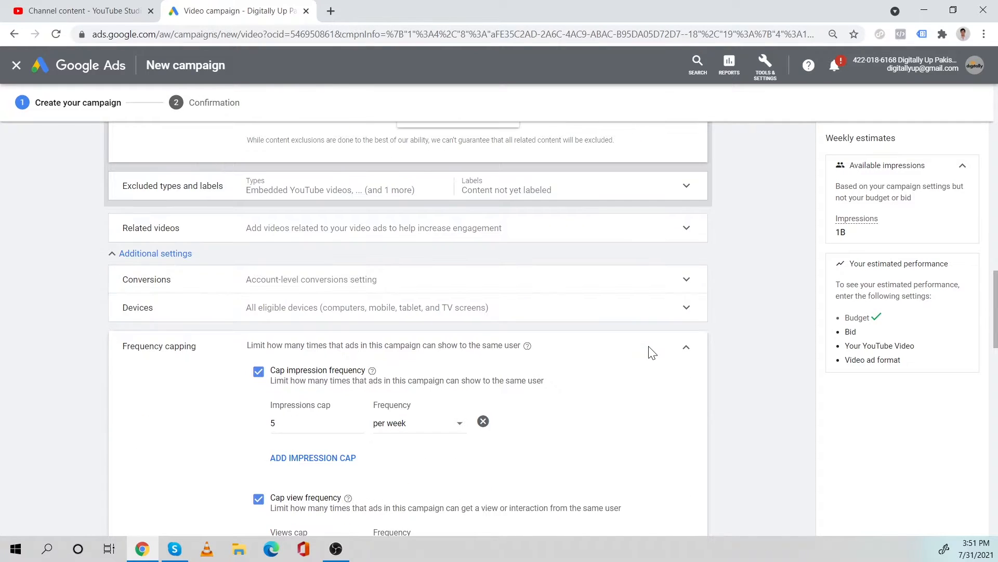
scroll(432, 310, down, 7)
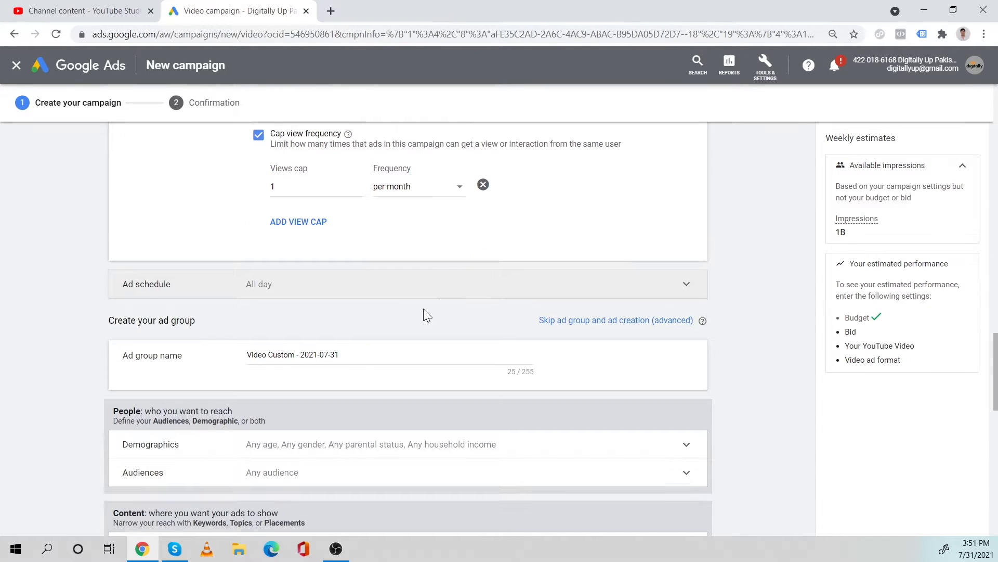
Copy the campaign name and use it to rename the ad group "How To Get More Views".
drag(369, 367, 248, 347)
scroll(357, 282, up, 20)
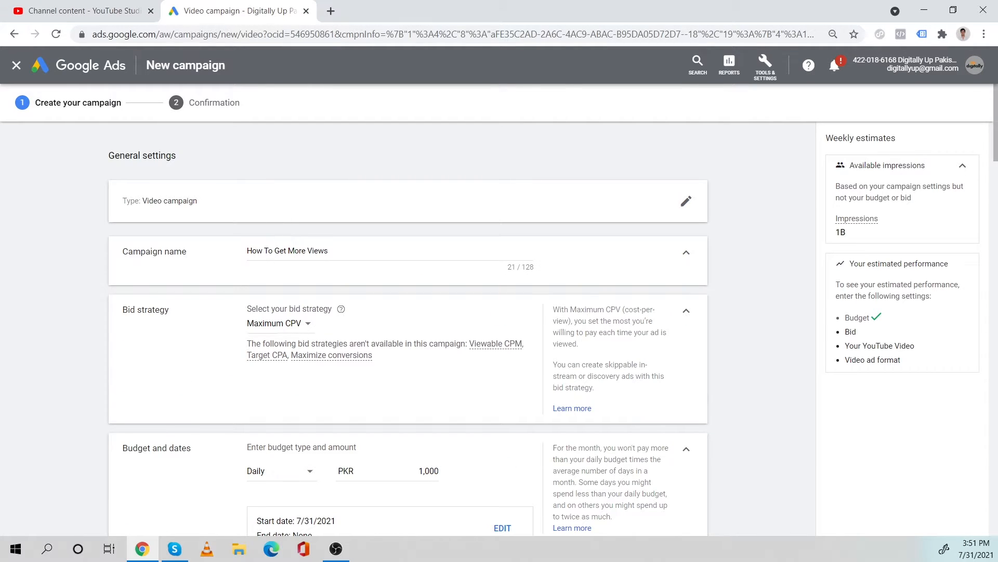
drag(351, 252, 246, 251)
key(ctrl+c)
scroll(367, 332, down, 20)
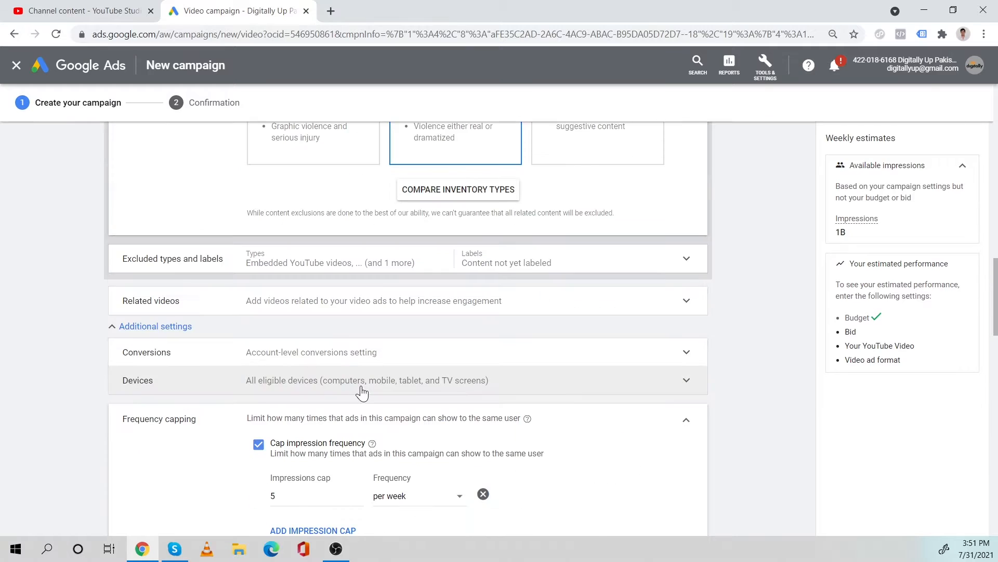
triple_click(279, 420)
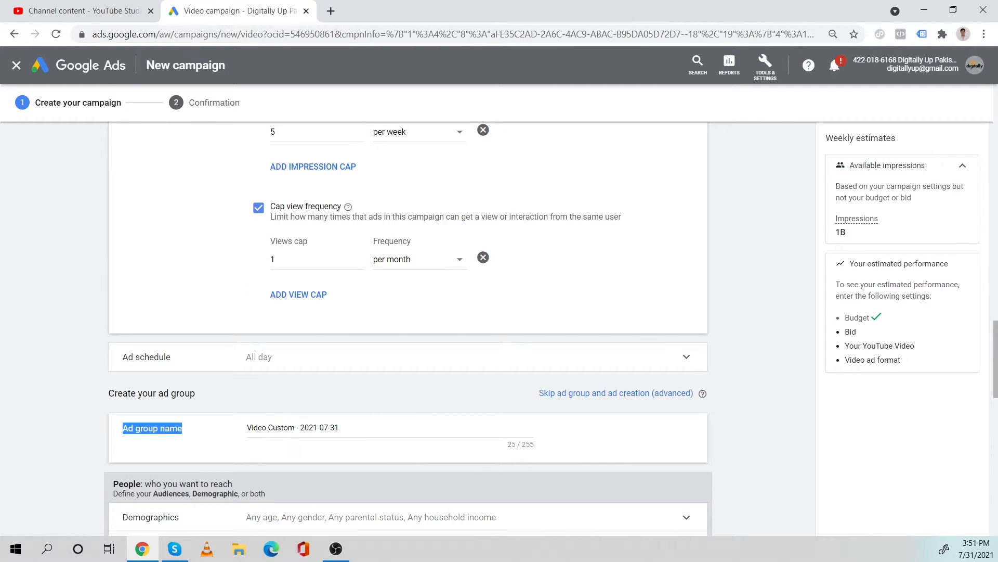
triple_click(317, 427)
key(ctrl+v)
Review the ad group's gender, age, parental status and household income targeting, and switch to the YouTube Studio channel content.
scroll(426, 430, down, 5)
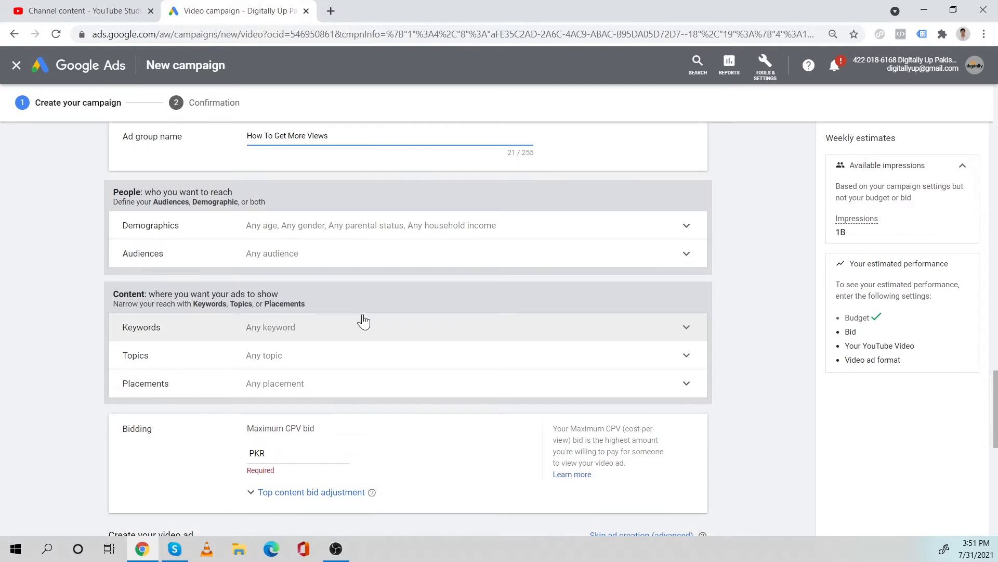
click(387, 237)
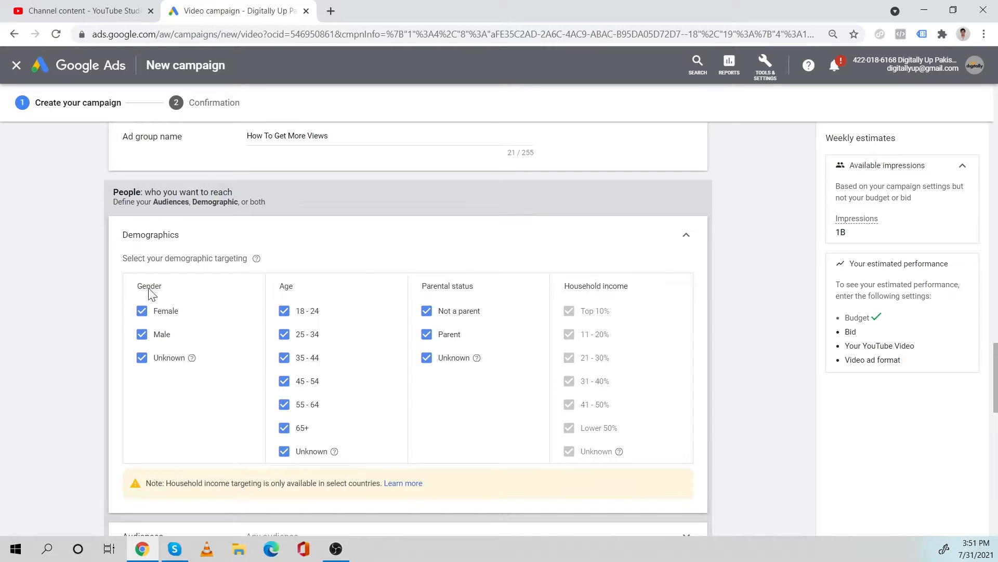
click(689, 237)
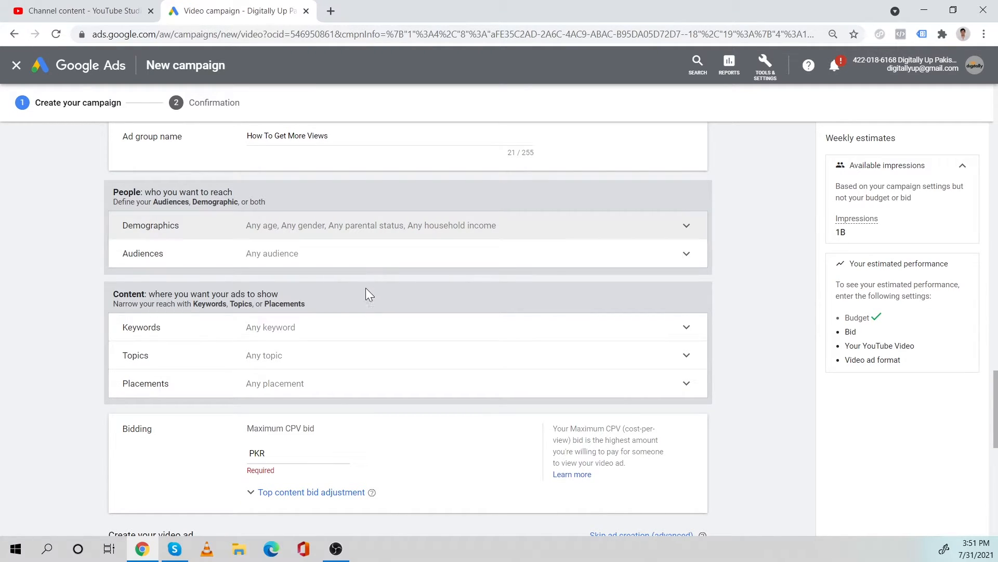
click(125, 10)
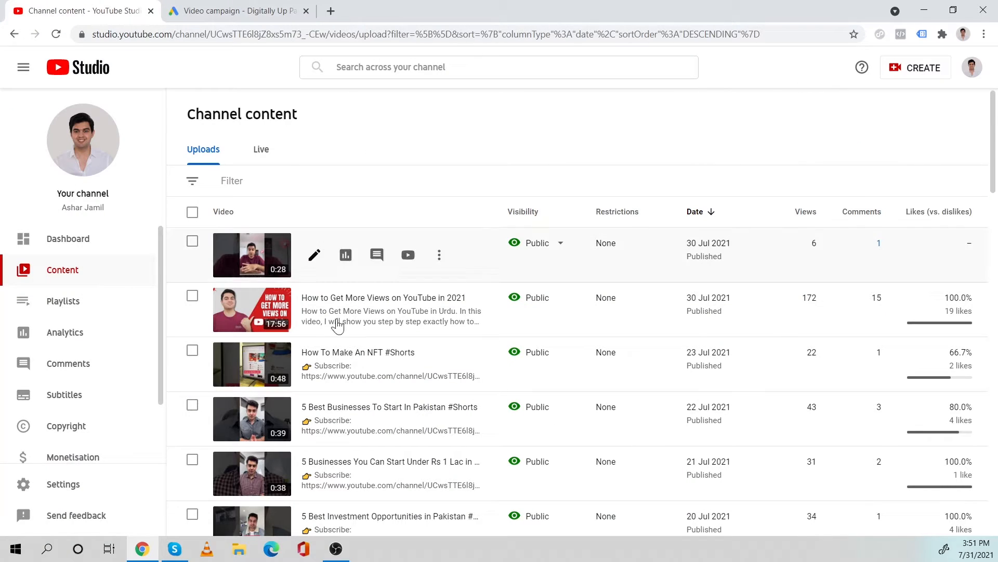
Switch back to the Google Ads campaign and review the ad group's audience suggestions and demographic targeting.
click(239, 10)
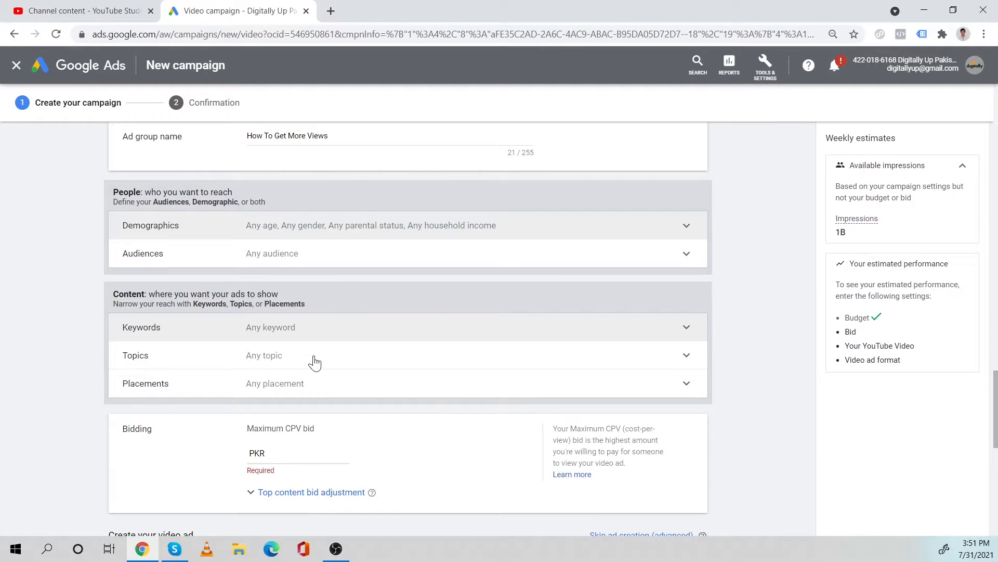
scroll(312, 463, down, 1)
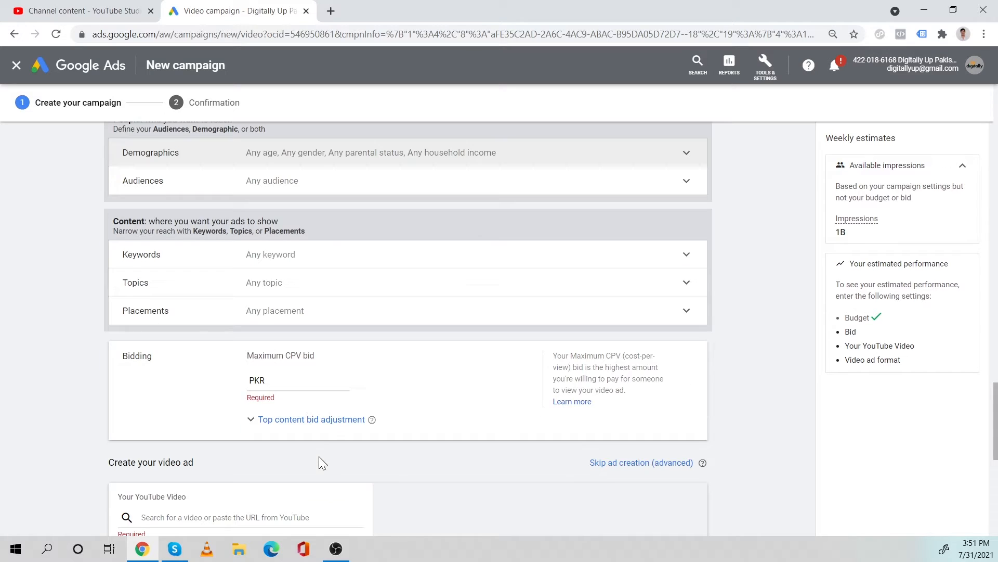
click(332, 260)
click(331, 183)
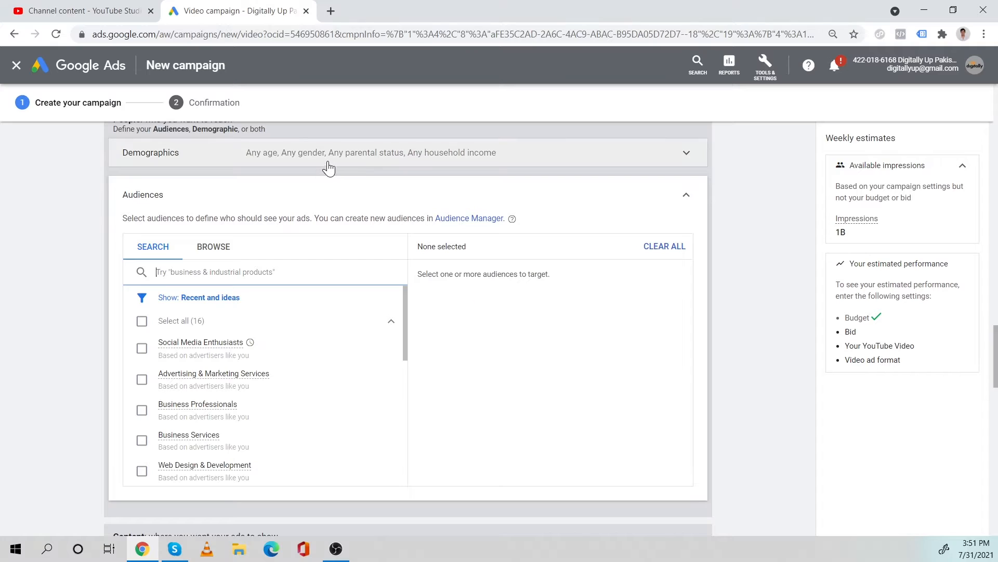
click(323, 161)
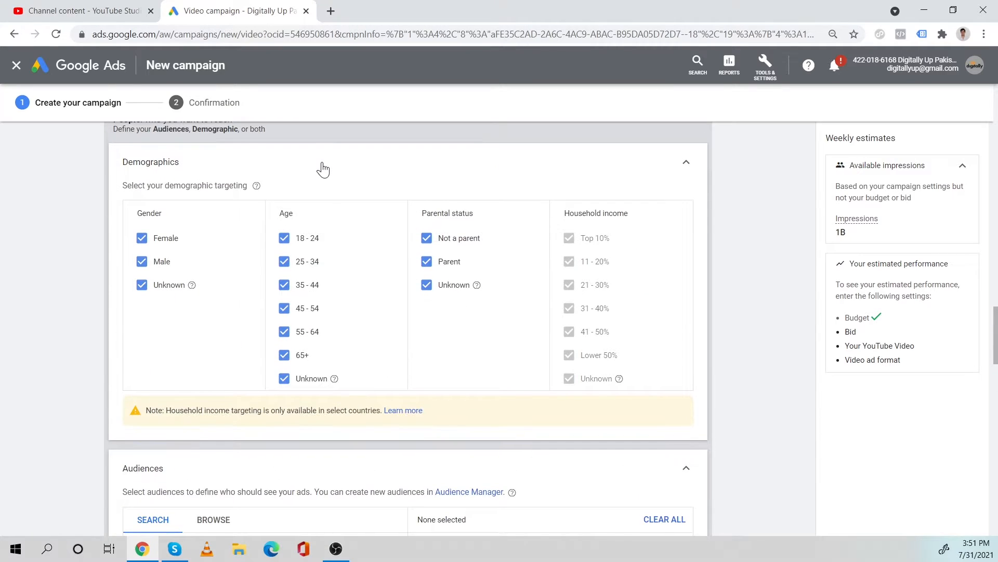
click(322, 164)
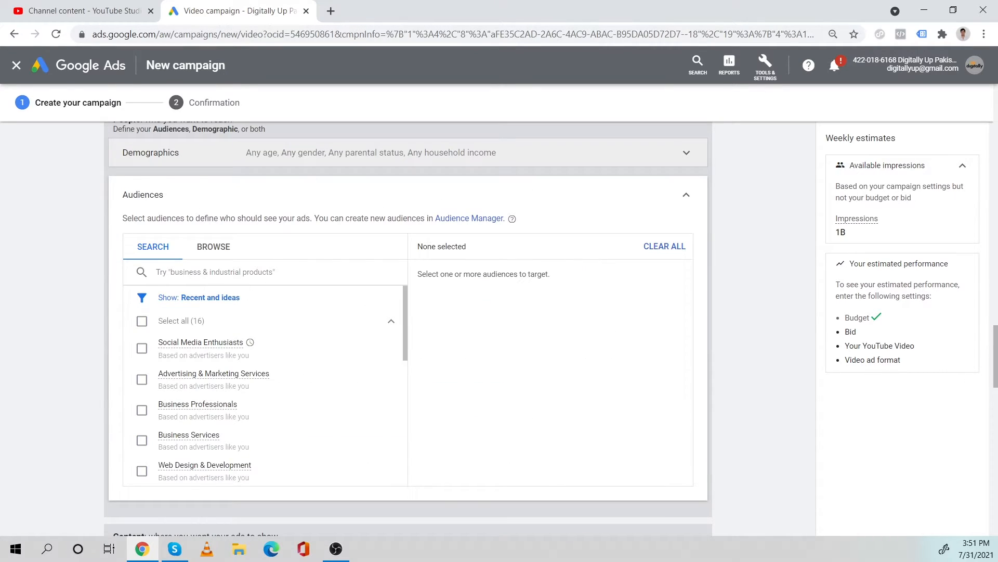
click(214, 272)
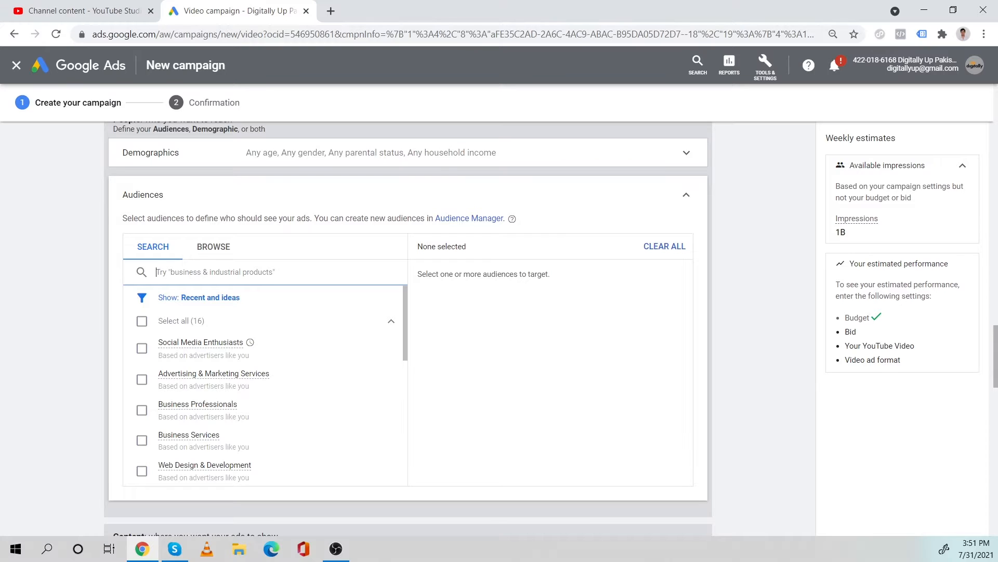
Open YouTube in a new browser tab.
click(115, 8)
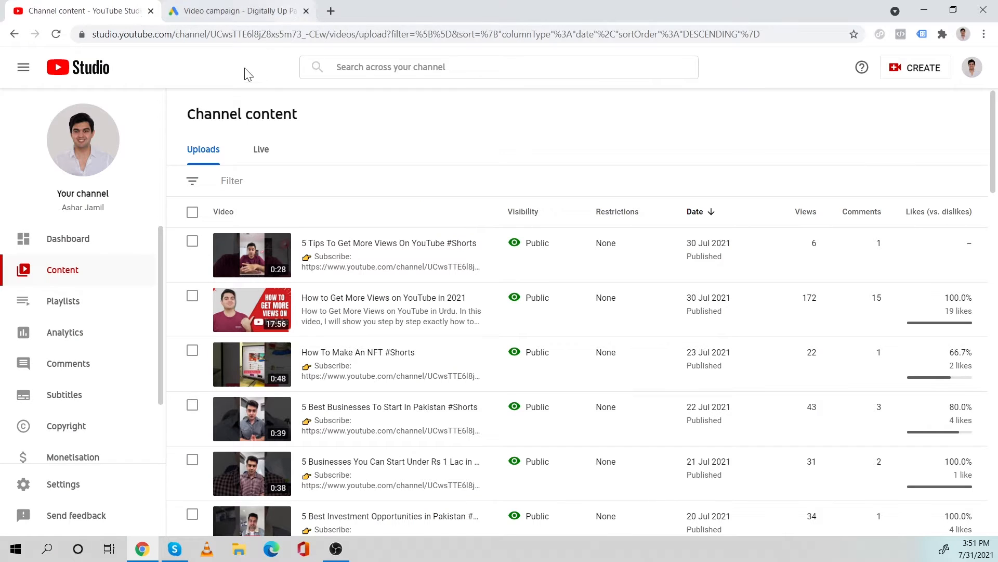
right_click(85, 71)
click(335, 10)
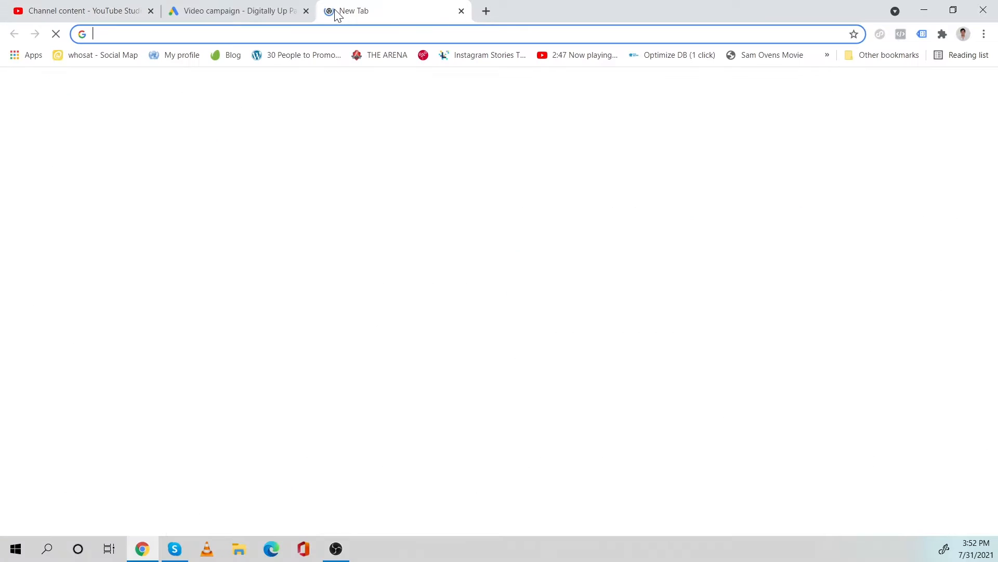
text(yo)
key(Return)
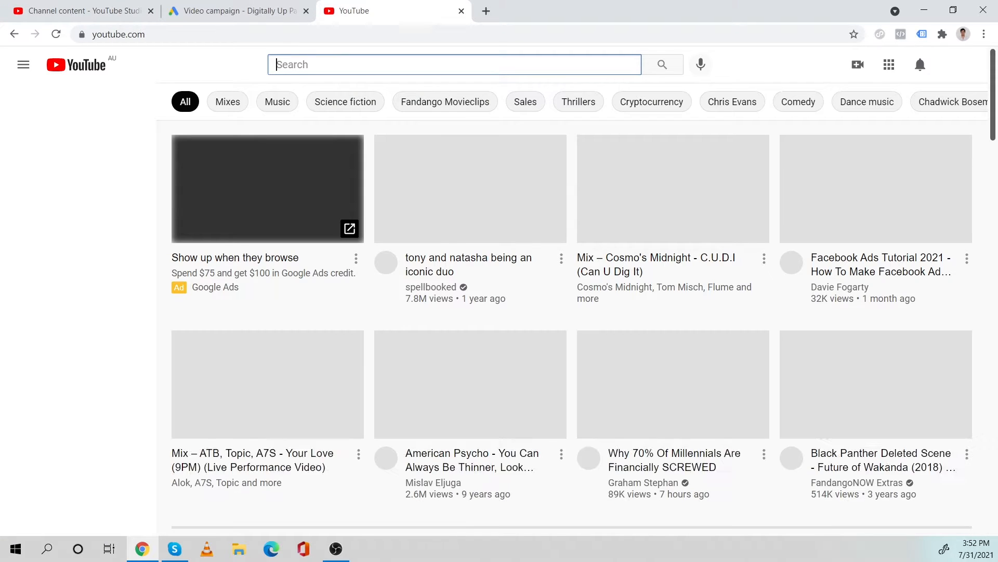
Search YouTube for "google ads tutorial".
text(hot t)
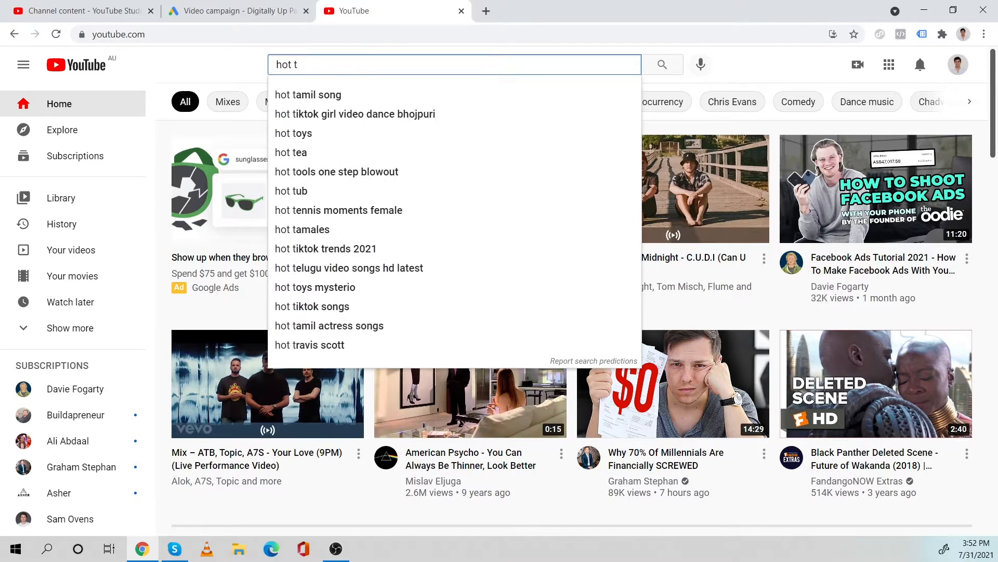
key(BackSpace)
key(BackSpace)
key(BackSpace)
key(BackSpace)
key(BackSpace)
text(goo)
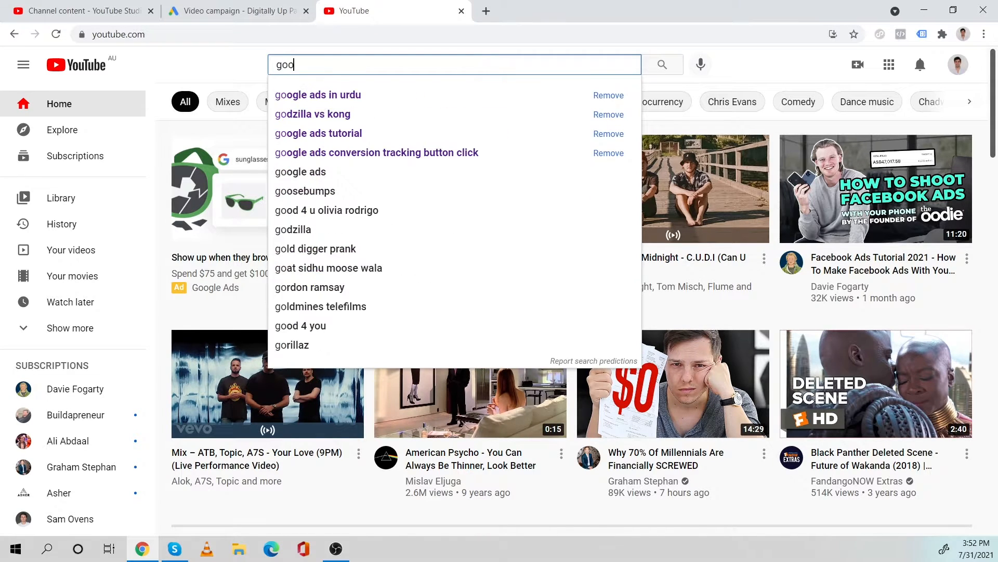
text(gle ads tutoiral)
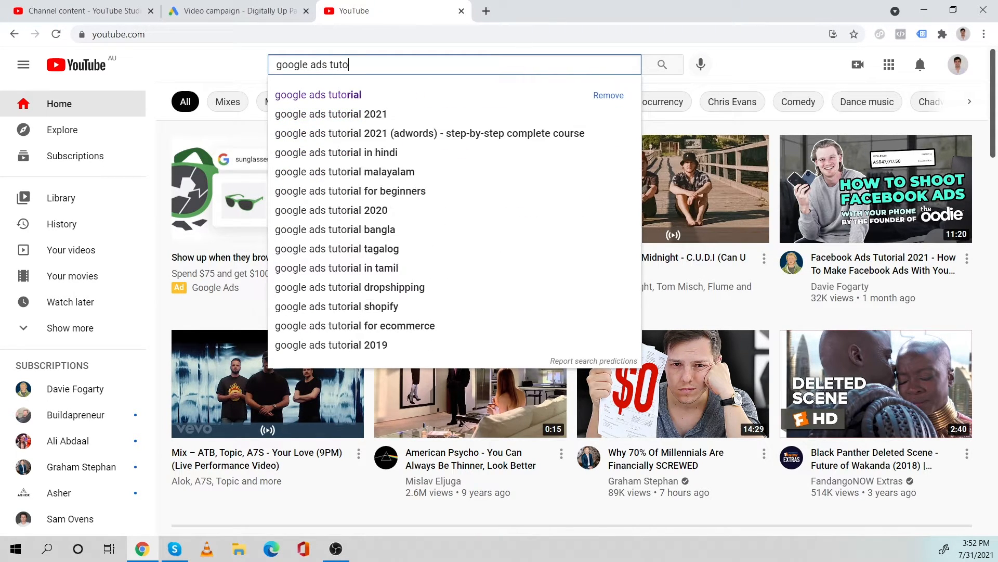
key(BackSpace)
key(BackSpace)
text(rial)
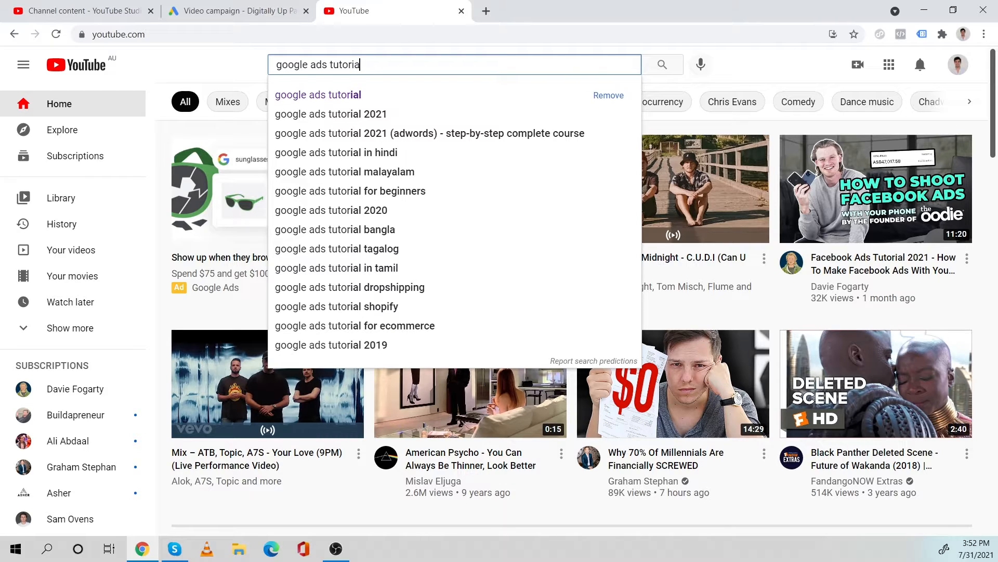
key(Return)
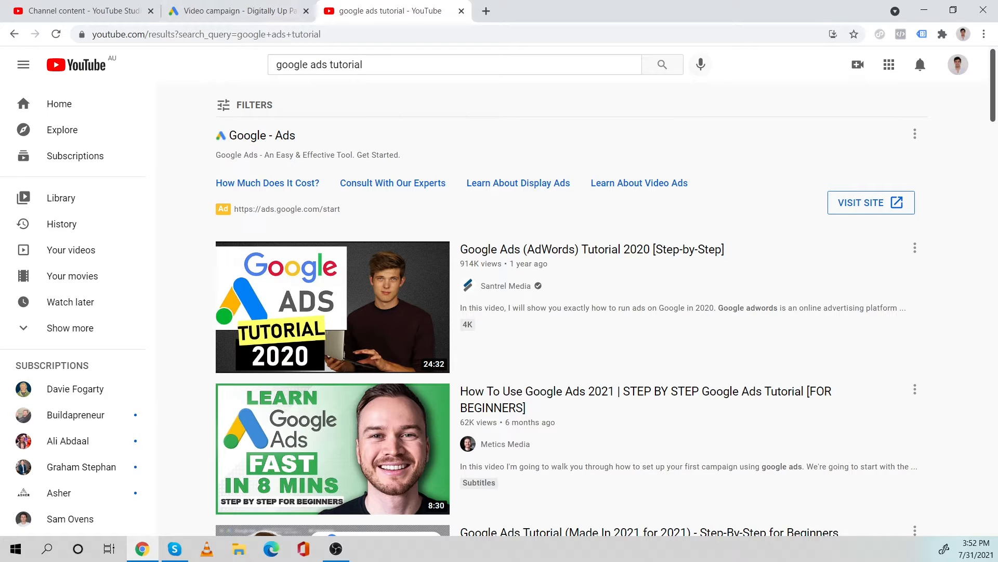
Return to the Google Ads campaign, collapse the audience targeting and expand the keyword targeting.
click(240, 11)
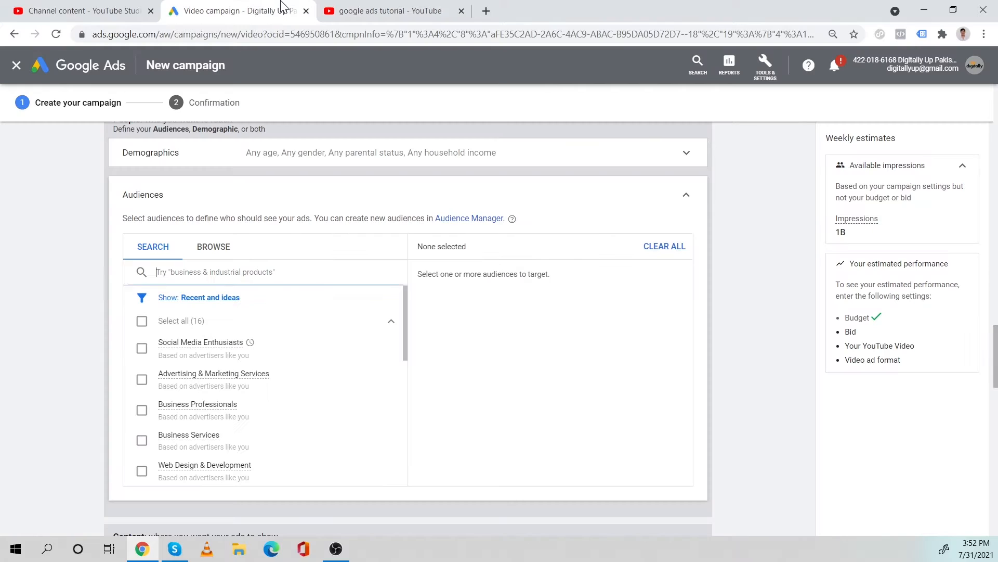
click(390, 10)
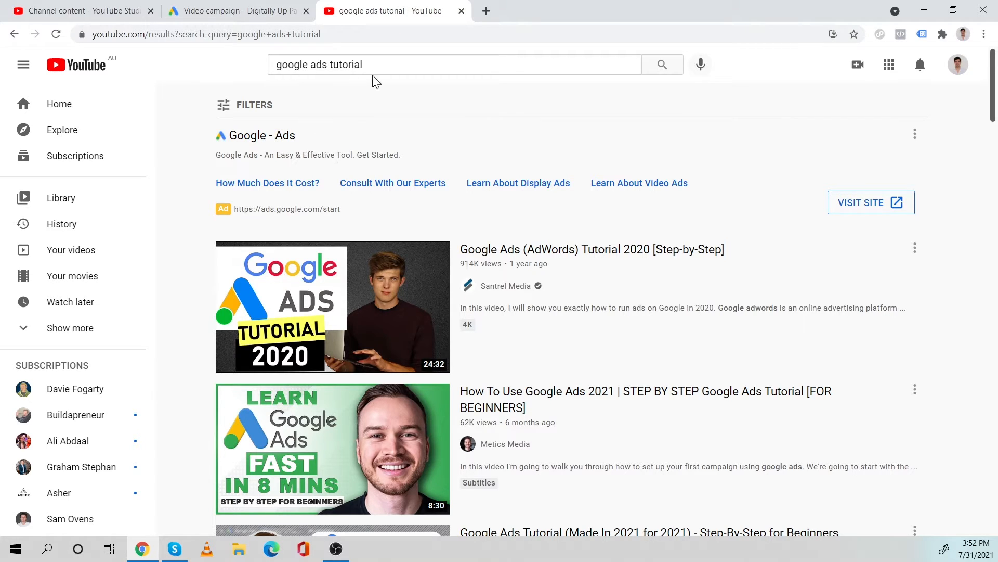
click(256, 7)
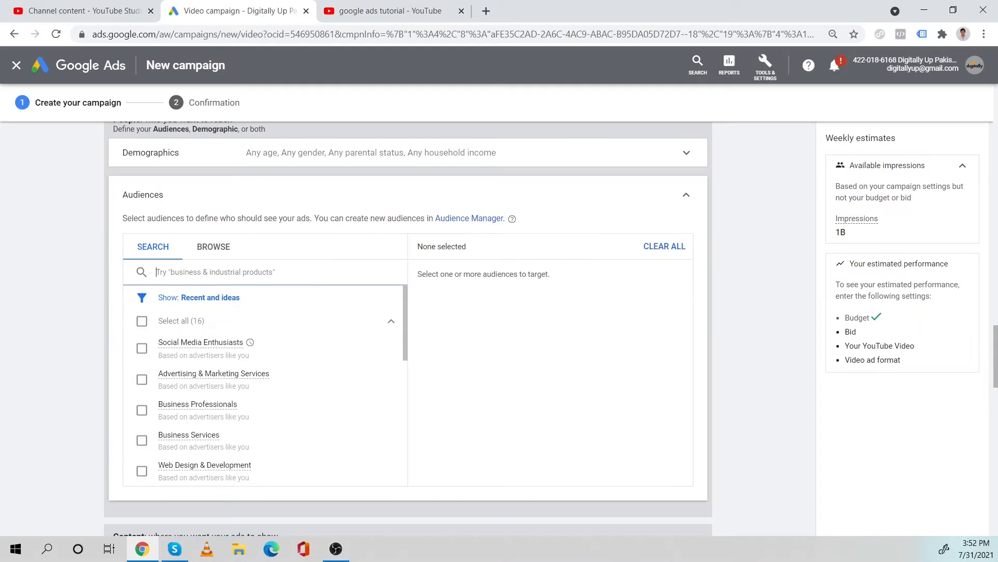
click(166, 200)
click(182, 190)
click(217, 196)
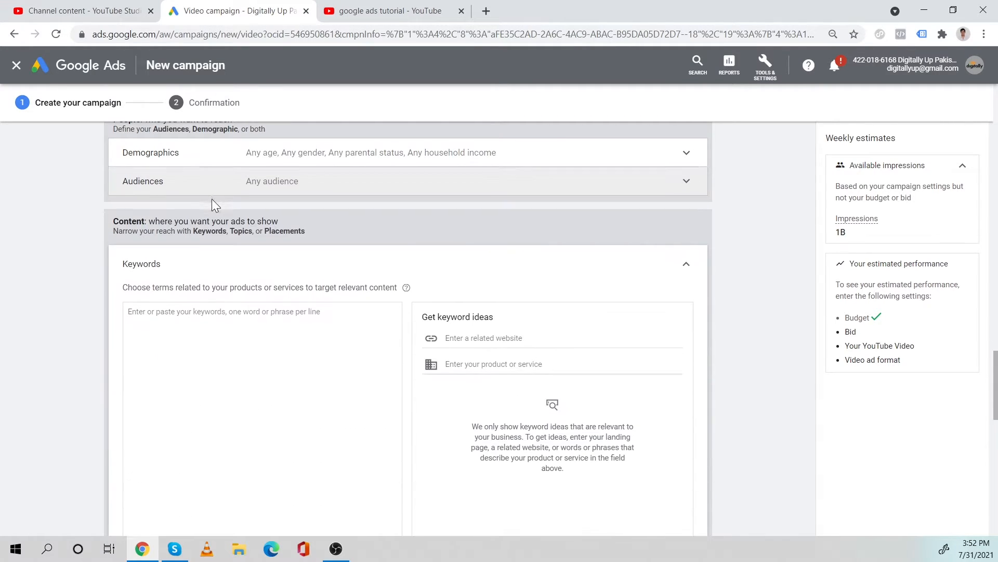
Look at the search term in the YouTube results and return to the Google Ads campaign.
click(389, 11)
drag(363, 66, 333, 64)
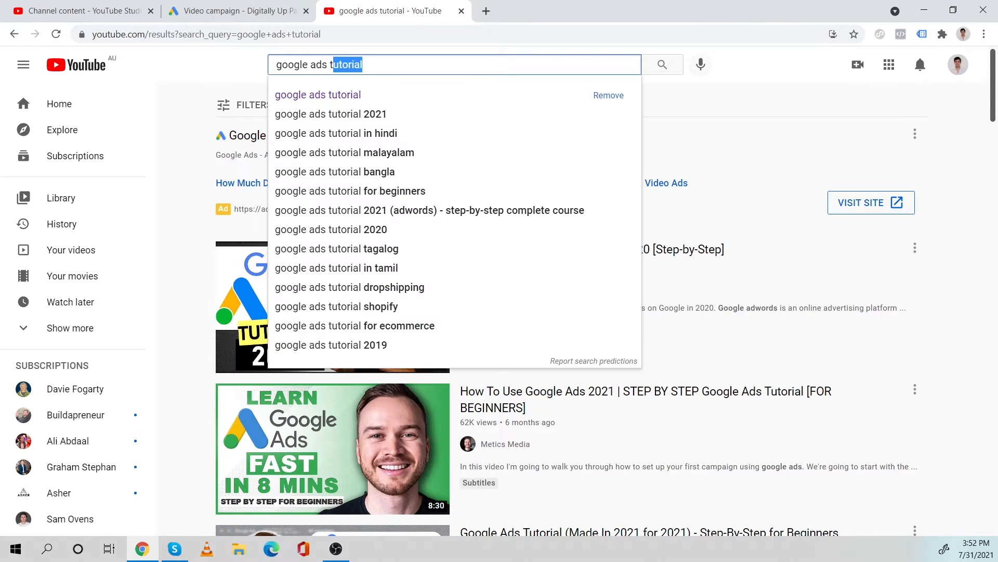
click(250, 7)
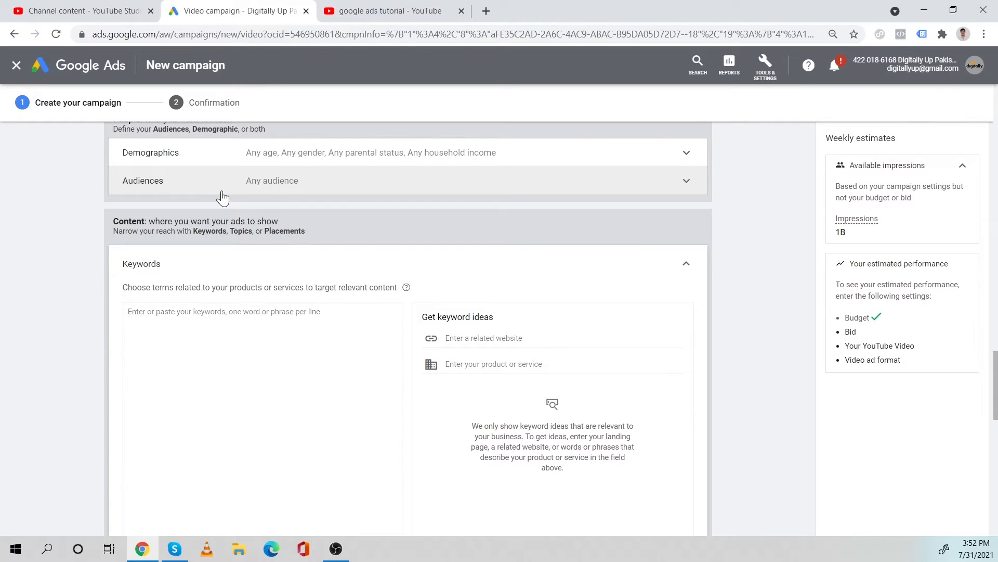
Review the suggested audiences such as Social Media Enthusiasts, and collapse the audience section again.
click(304, 181)
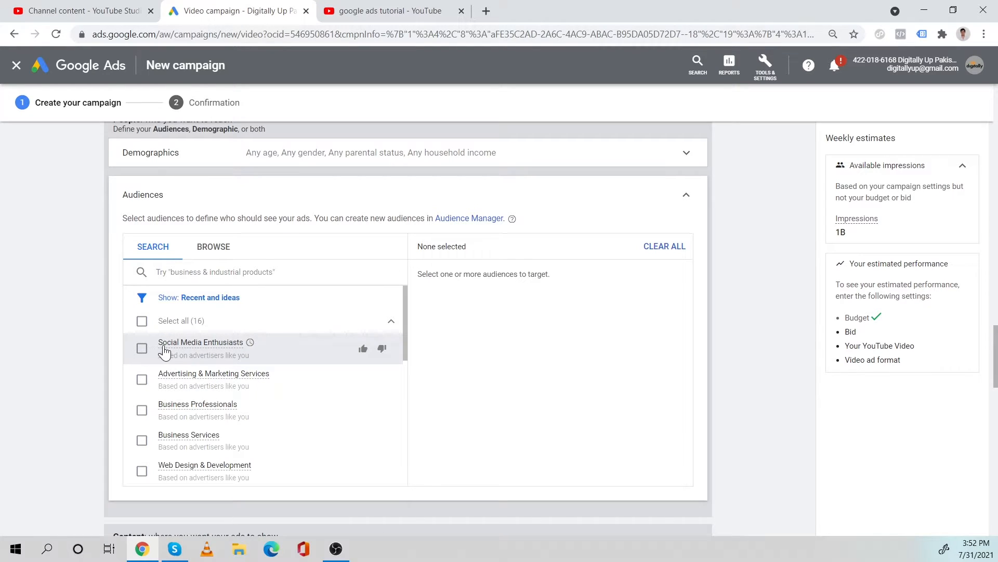
mouse_move(173, 353)
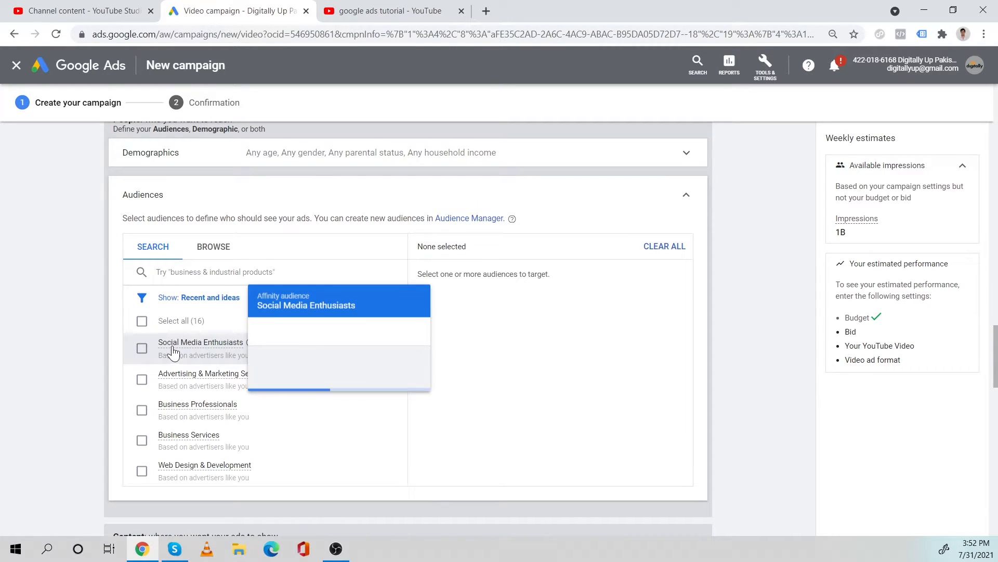
click(333, 196)
scroll(214, 304, down, 4)
scroll(291, 257, up, 4)
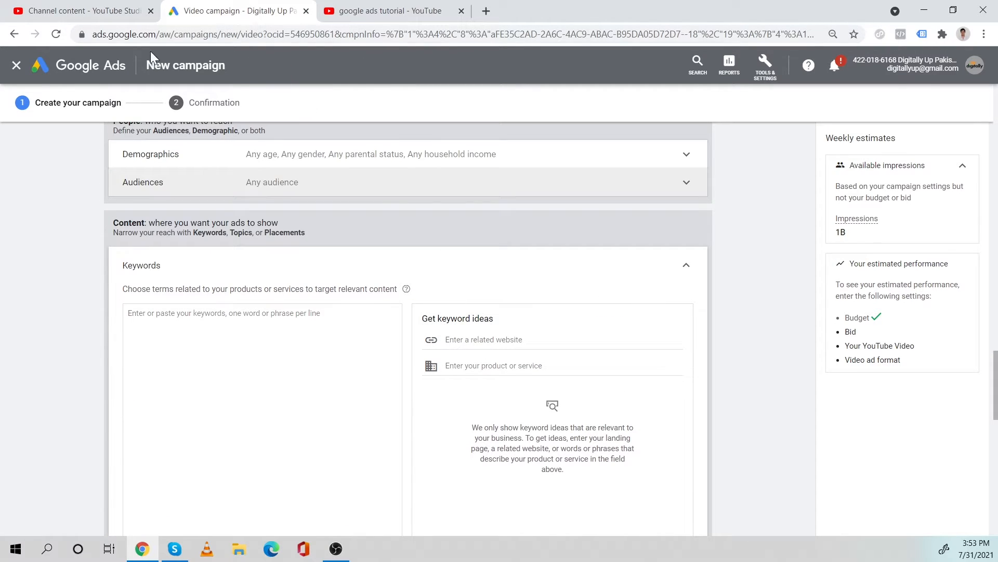
Begin the ad group's first keyword with the words "how to get".
click(173, 304)
text(h)
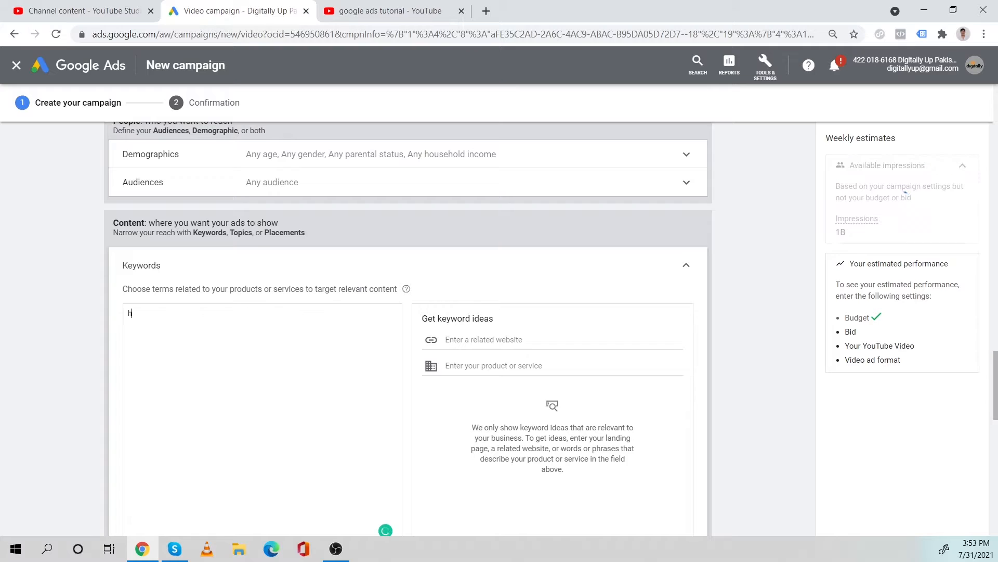
text(ow  to get)
Check the video titles in the YouTube Studio channel content and the YouTube search, and return to the Google Ads campaign.
click(380, 13)
click(98, 12)
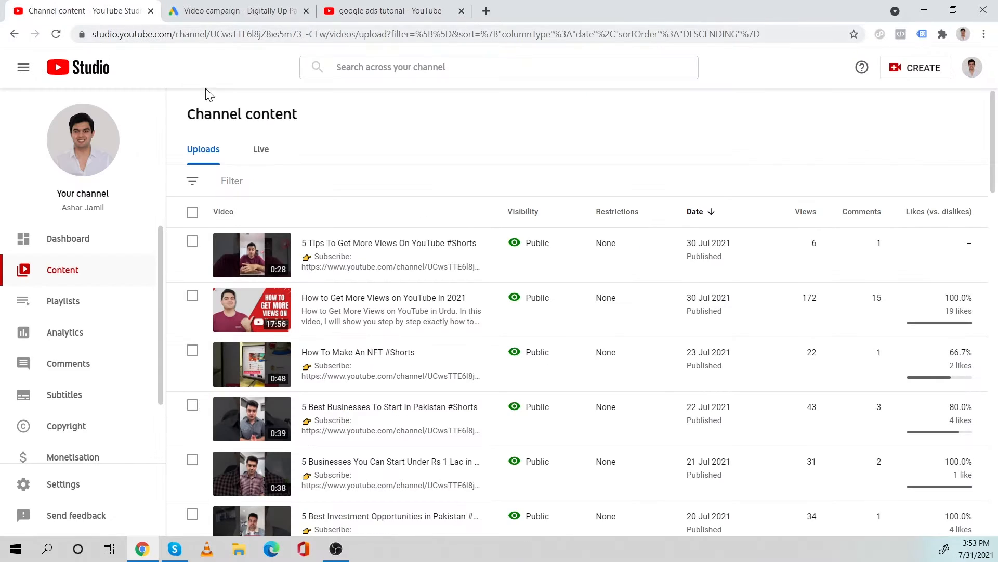
click(383, 11)
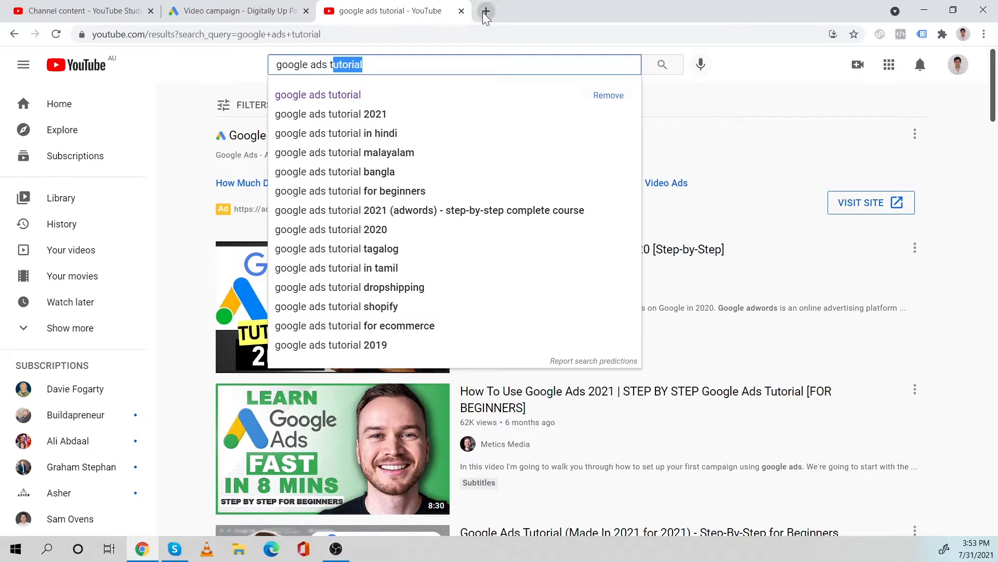
click(69, 8)
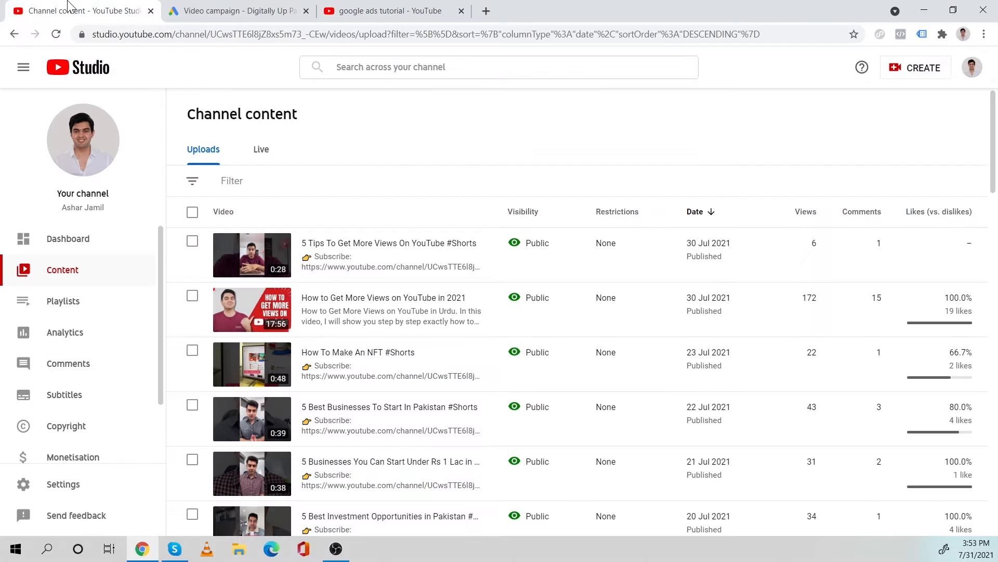
click(187, 16)
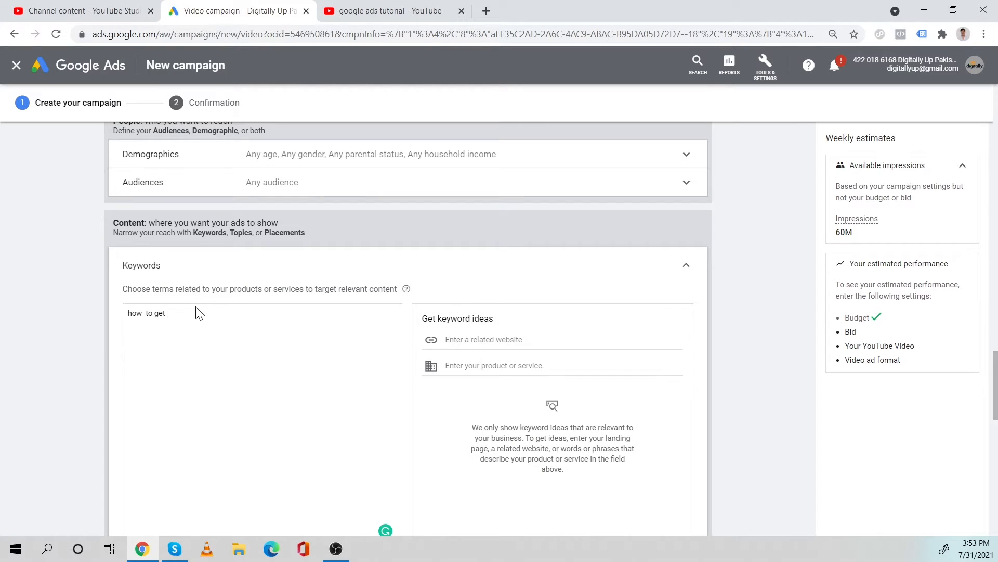
Complete the keyword as "how to get more views on youtube" and collapse the keyword section.
text(views)
key(BackSpace)
key(BackSpace)
text(more)
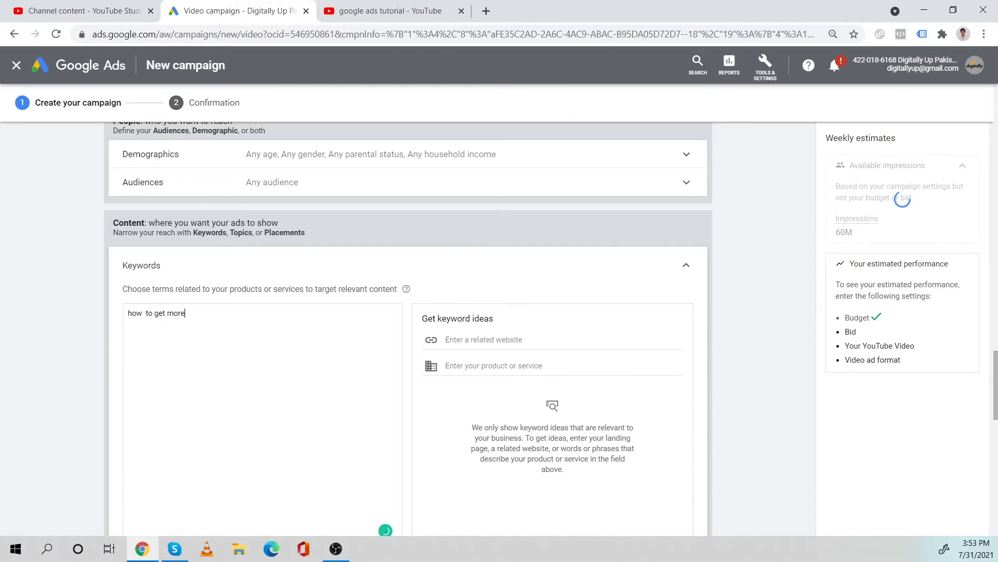
text( views on youtube)
scroll(198, 330, down, 4)
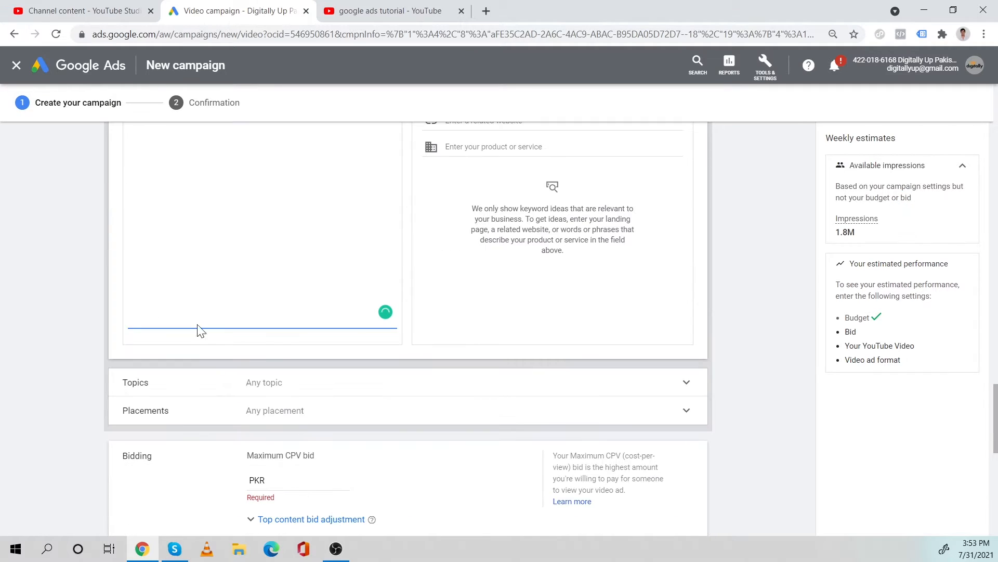
scroll(494, 267, up, 3)
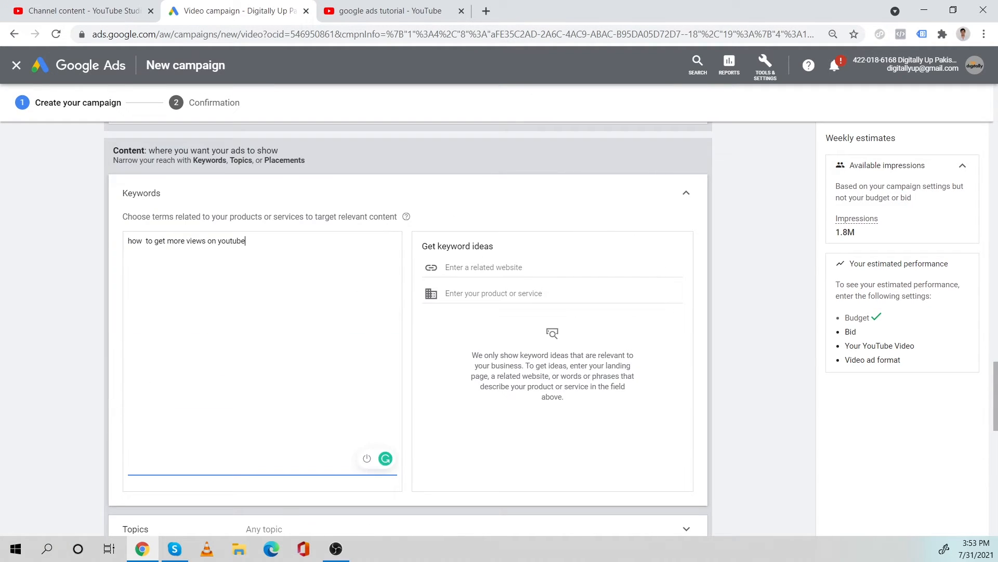
click(406, 200)
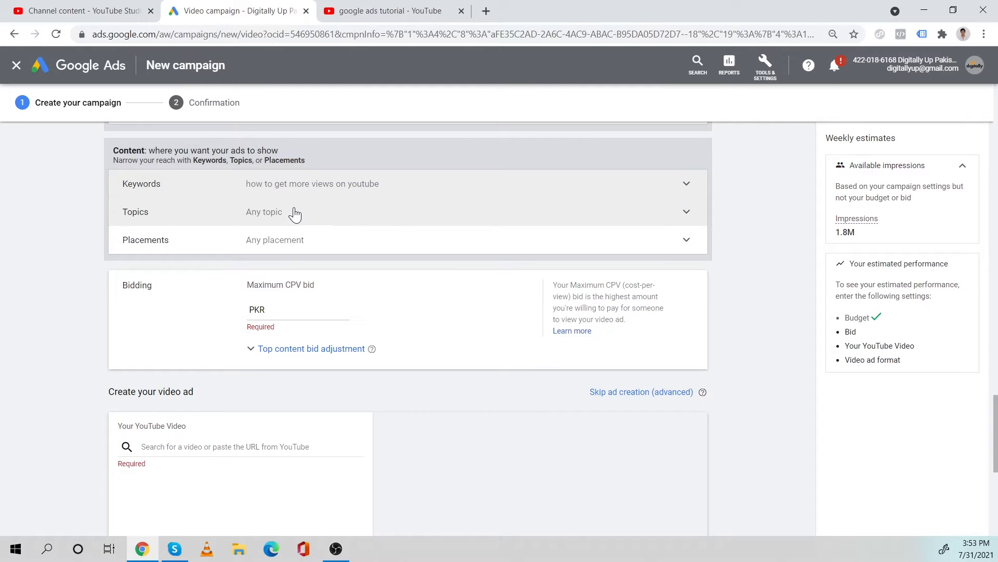
Look at the topic targeting, collapse it, and open the placement targeting to view its categories.
click(406, 221)
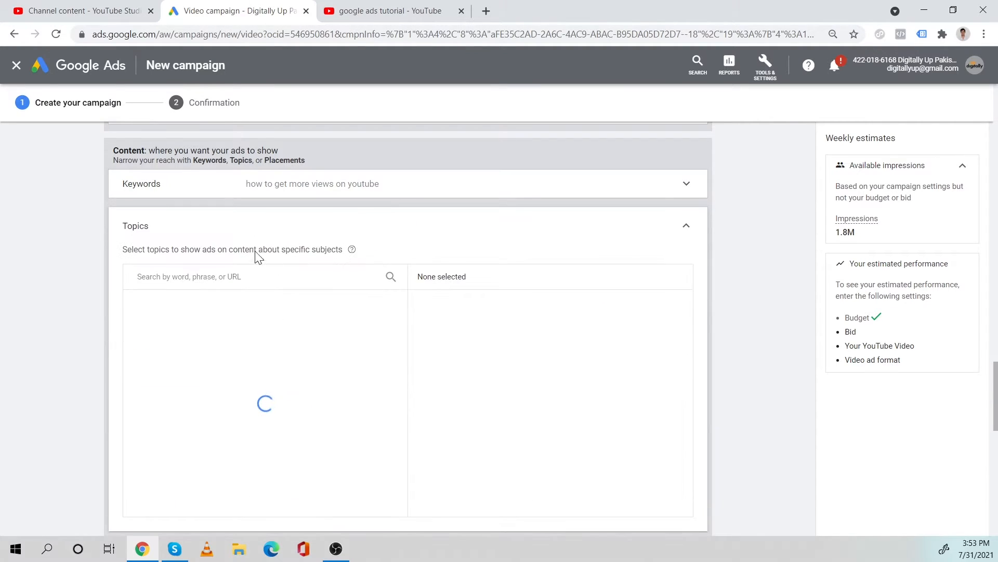
click(227, 223)
click(240, 244)
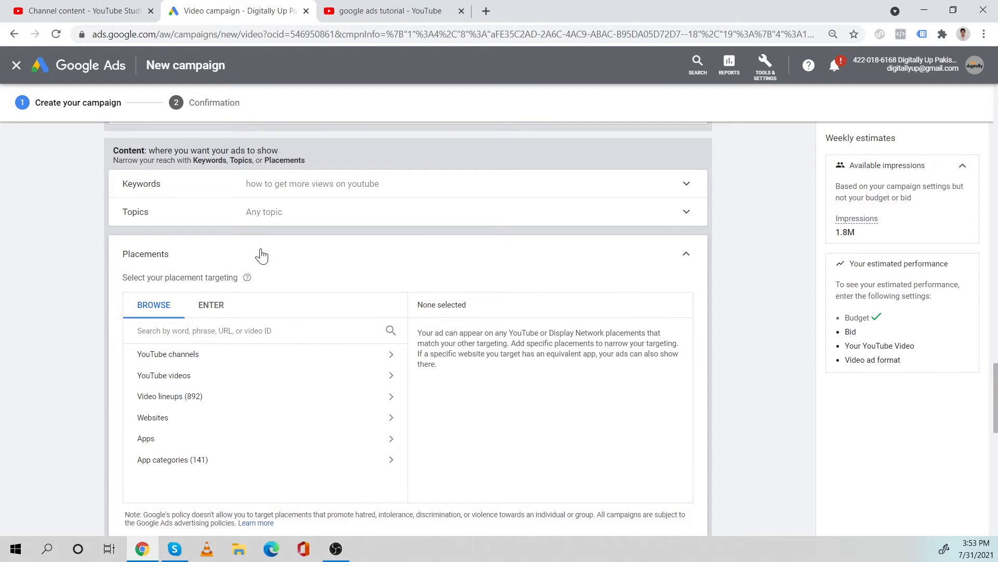
click(262, 255)
click(261, 254)
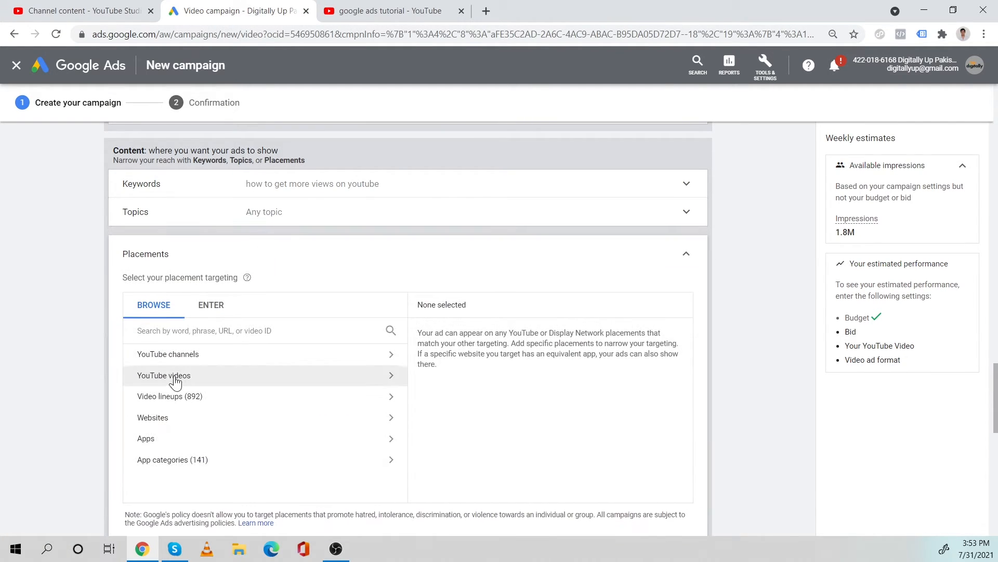
Collapse the placement targeting and set the ad group's maximum CPV bid to PKR 1.
click(249, 255)
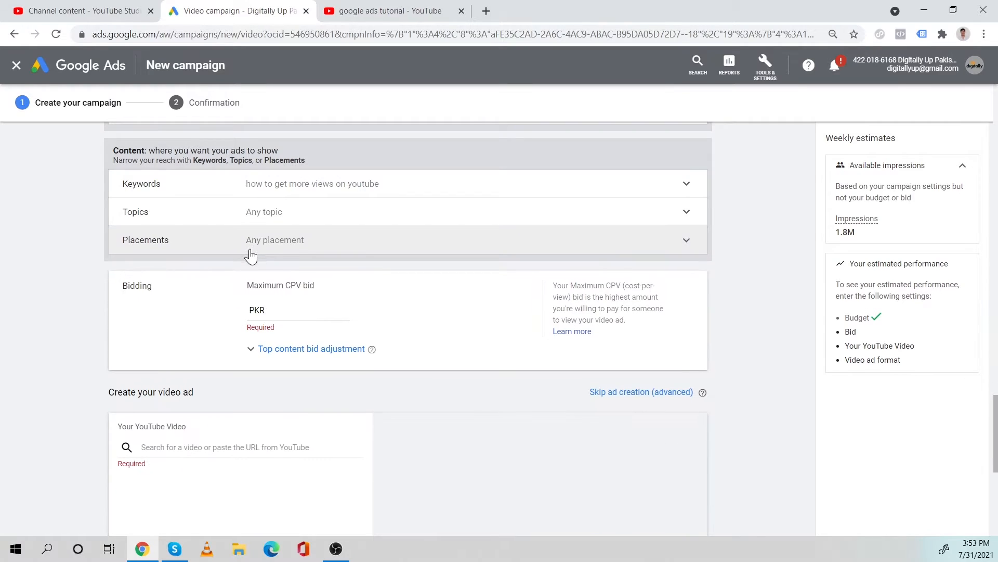
click(333, 310)
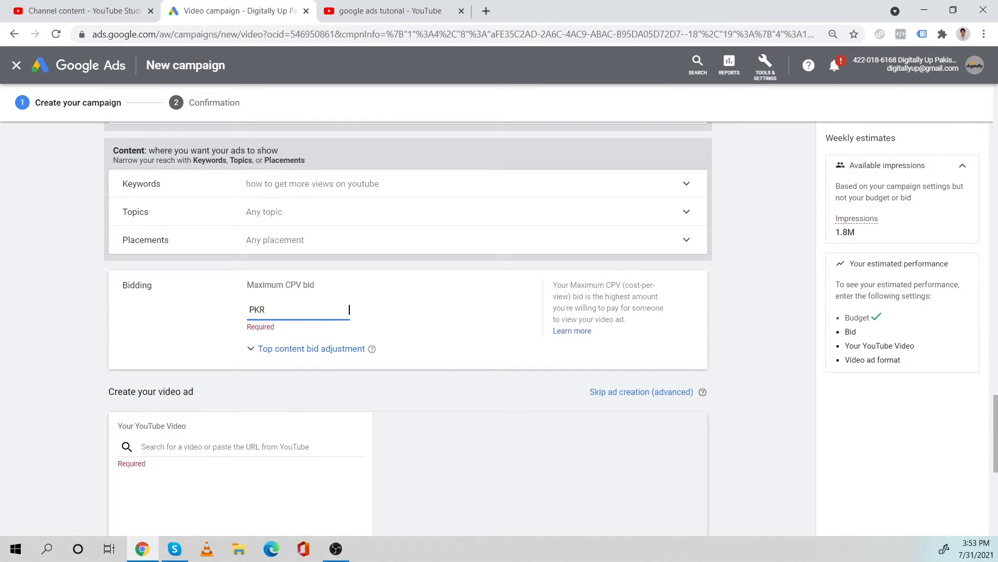
text(1)
scroll(379, 310, down, 3)
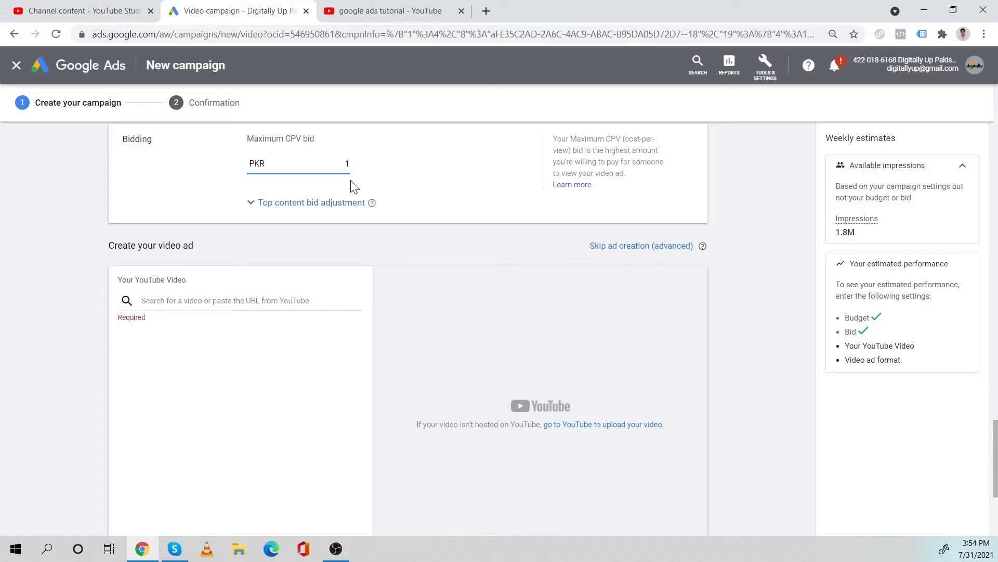
Copy the YouTube link of the 17:56 video on getting more views from YouTube Studio and add it as the Google Ads campaign's video.
click(94, 9)
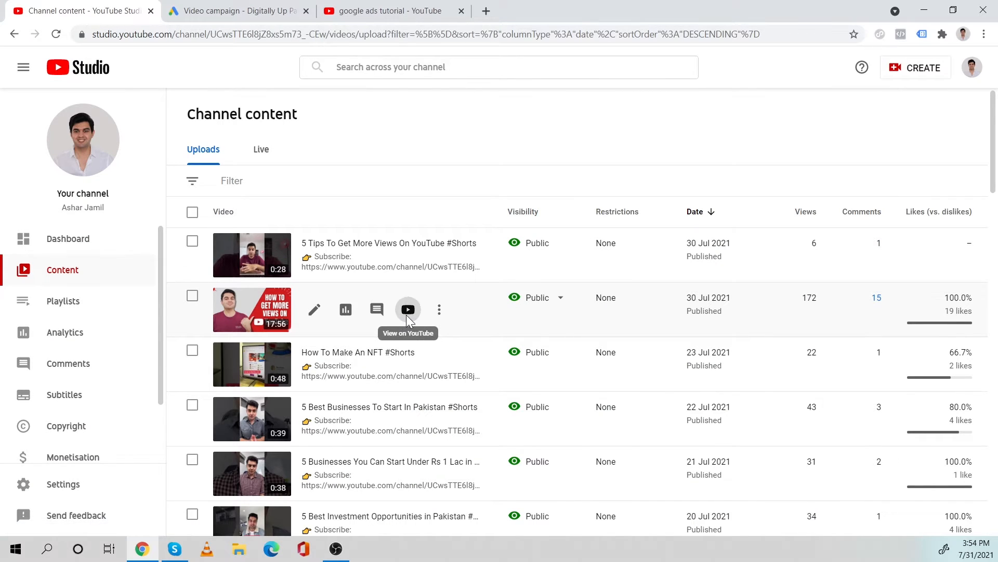
click(406, 314)
click(216, 32)
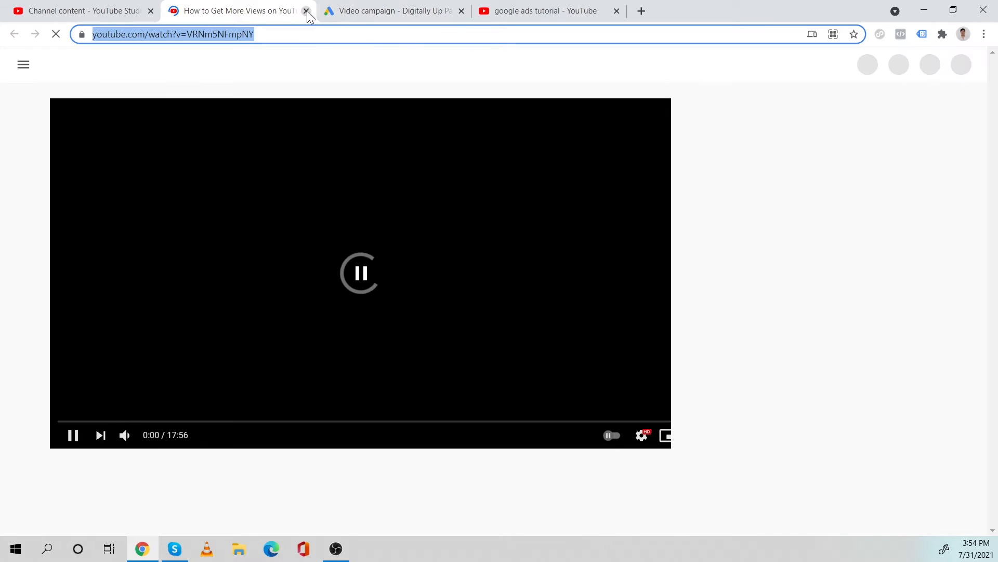
click(305, 11)
click(284, 10)
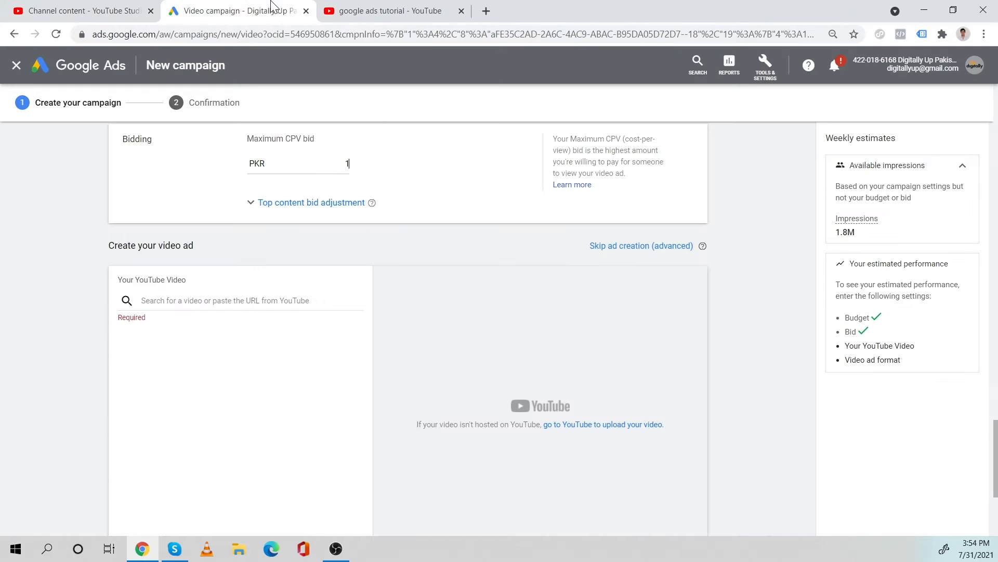
click(208, 300)
key(ctrl+v)
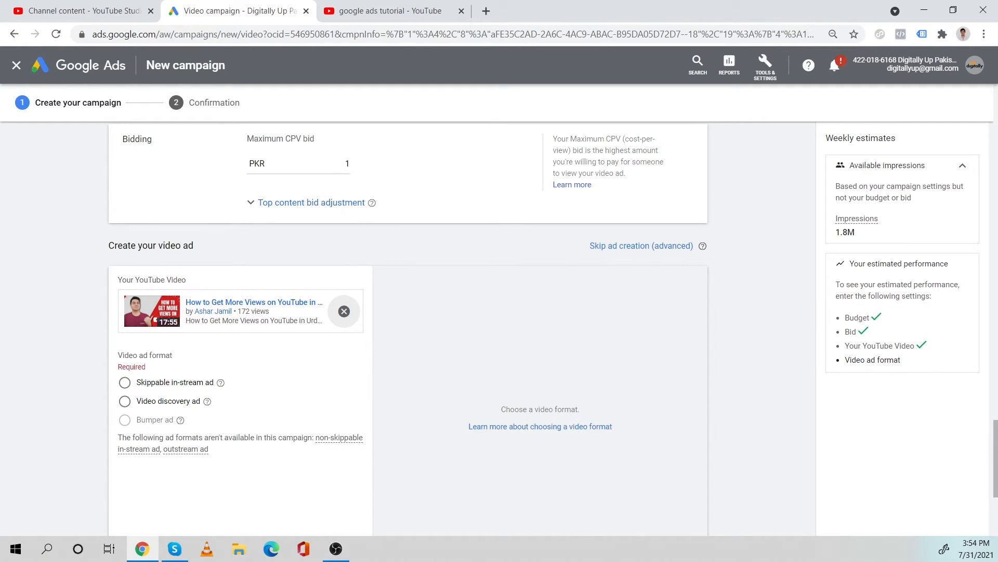
Choose the video discovery ad format and switch the ad preview to the desktop view.
click(124, 400)
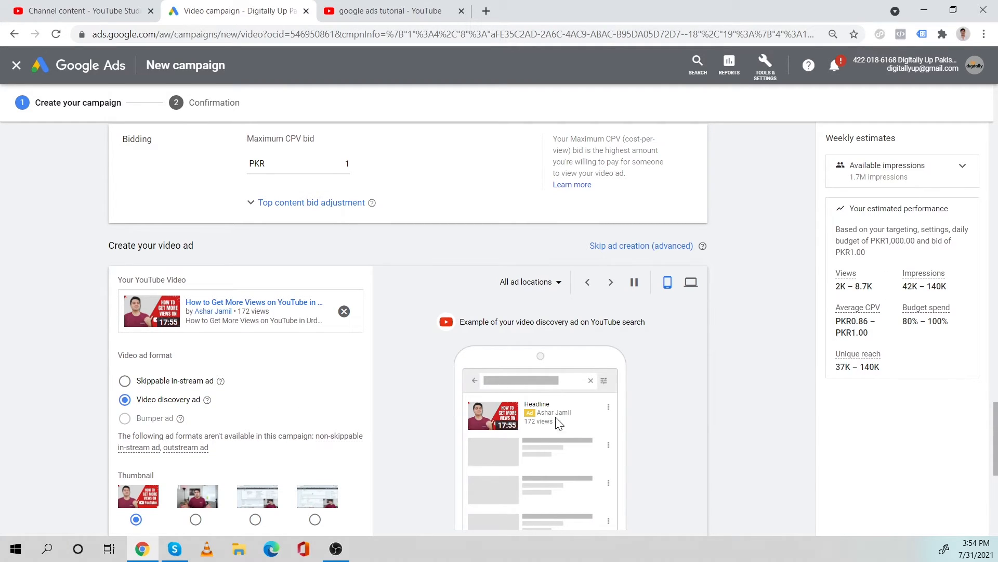
scroll(581, 423, down, 1)
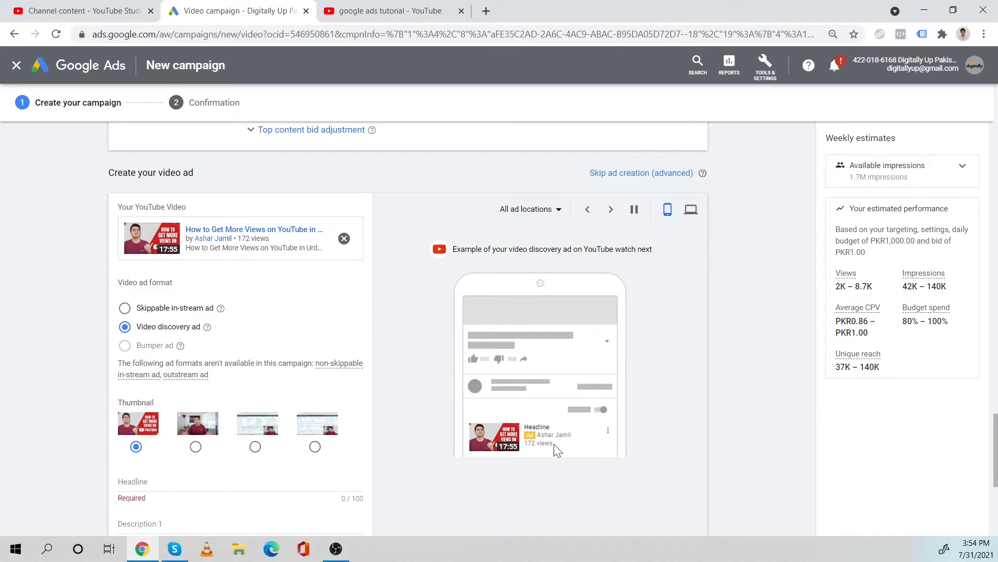
scroll(537, 358, up, 1)
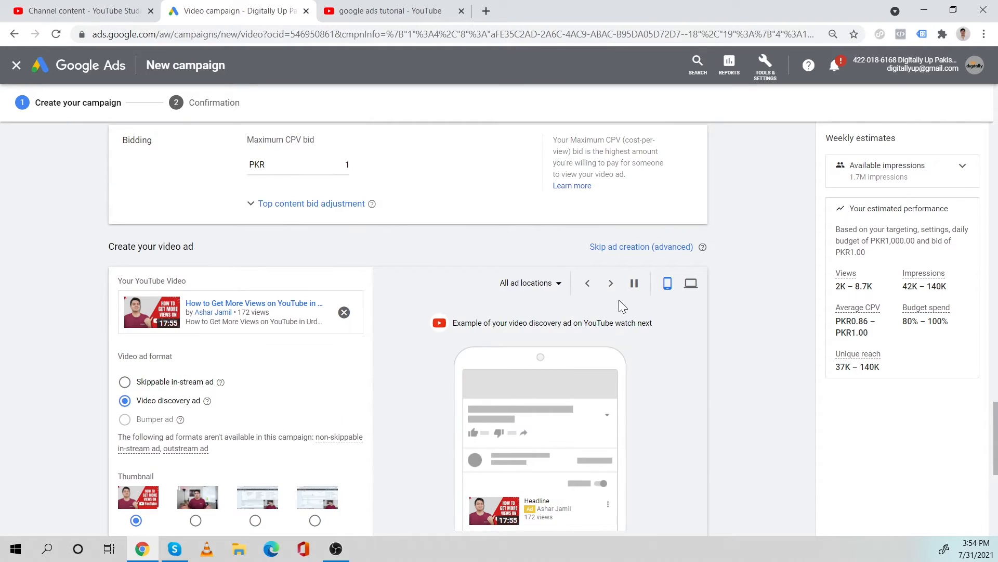
click(691, 283)
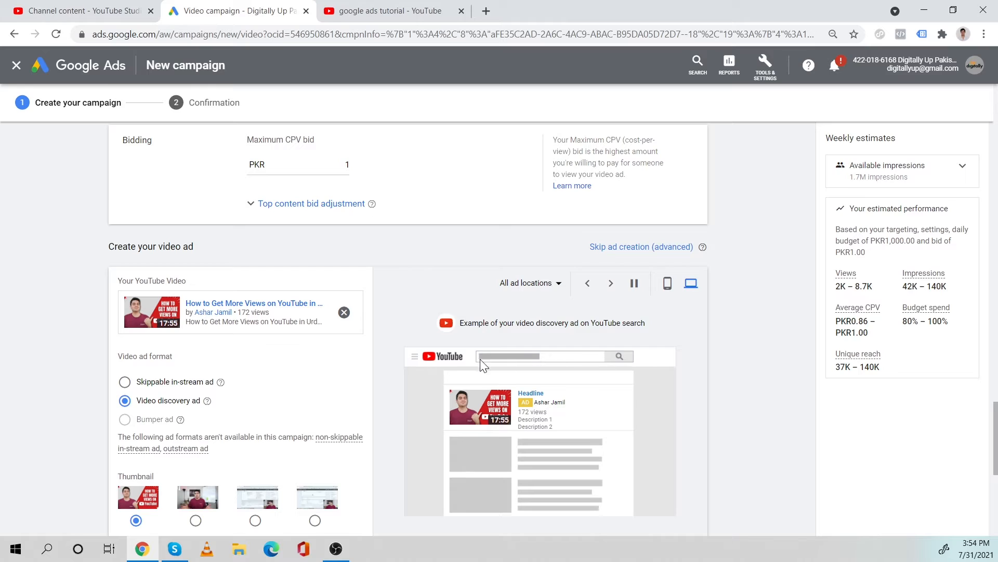
Search YouTube for "how to get more views on youtube", examine how ads appear in the results, and return to the Google Ads campaign.
click(390, 10)
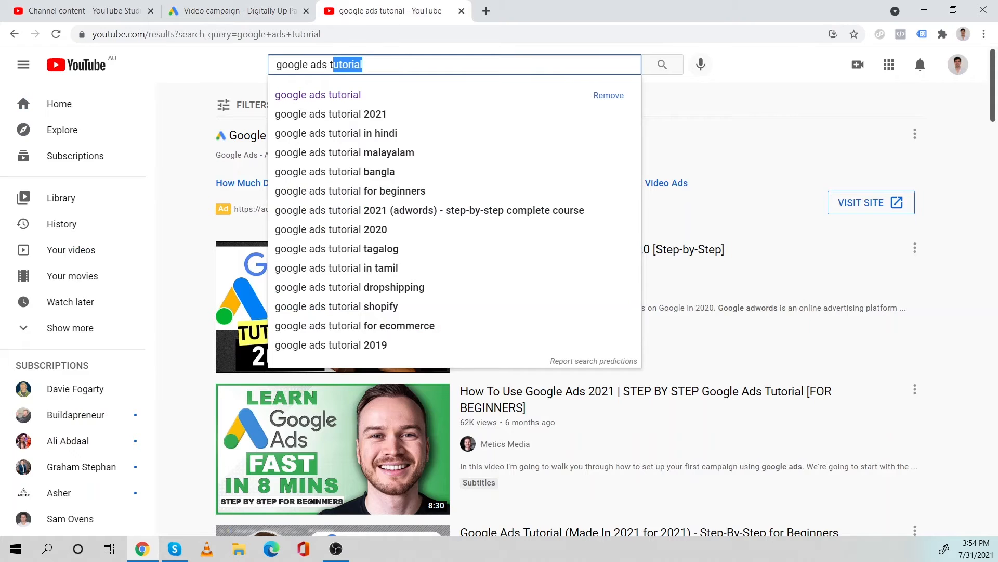
key(ctrl+a)
text(g)
key(BackSpace)
text(h)
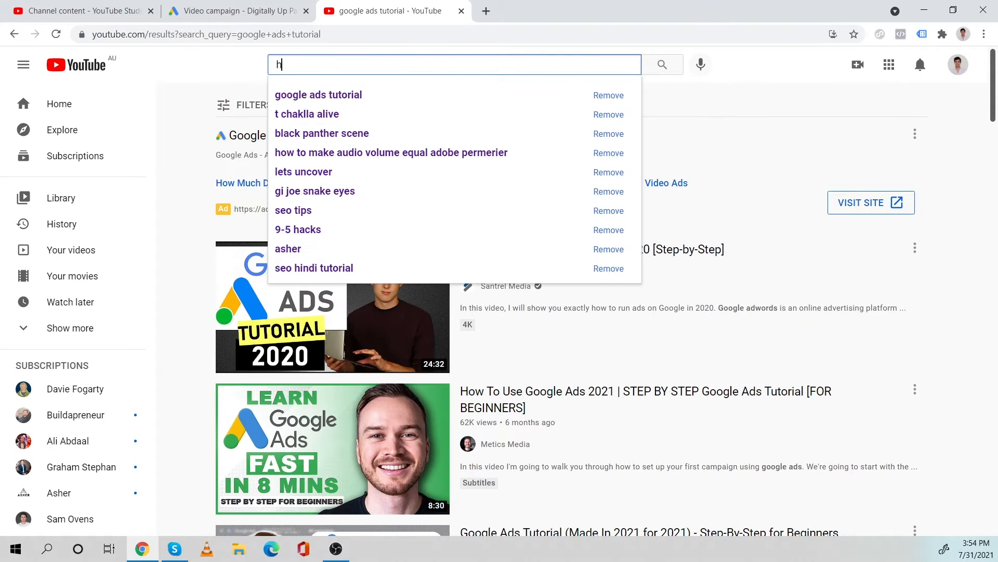
text(ow to get more)
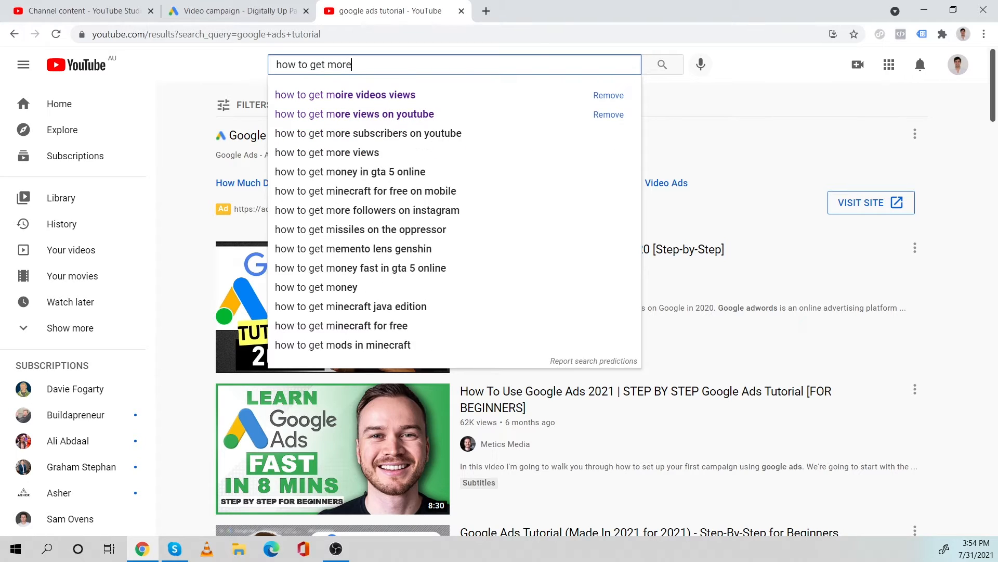
text( views)
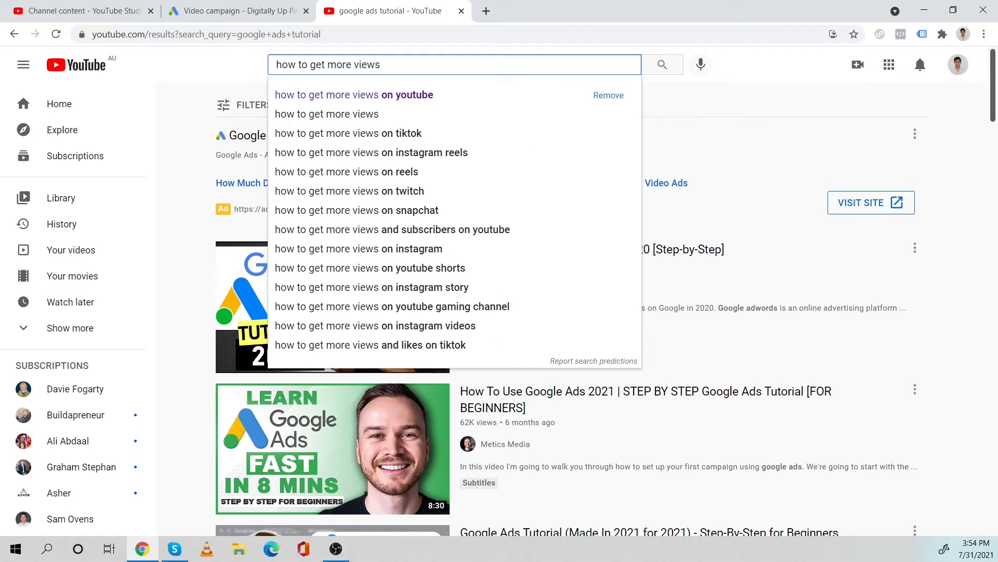
click(405, 97)
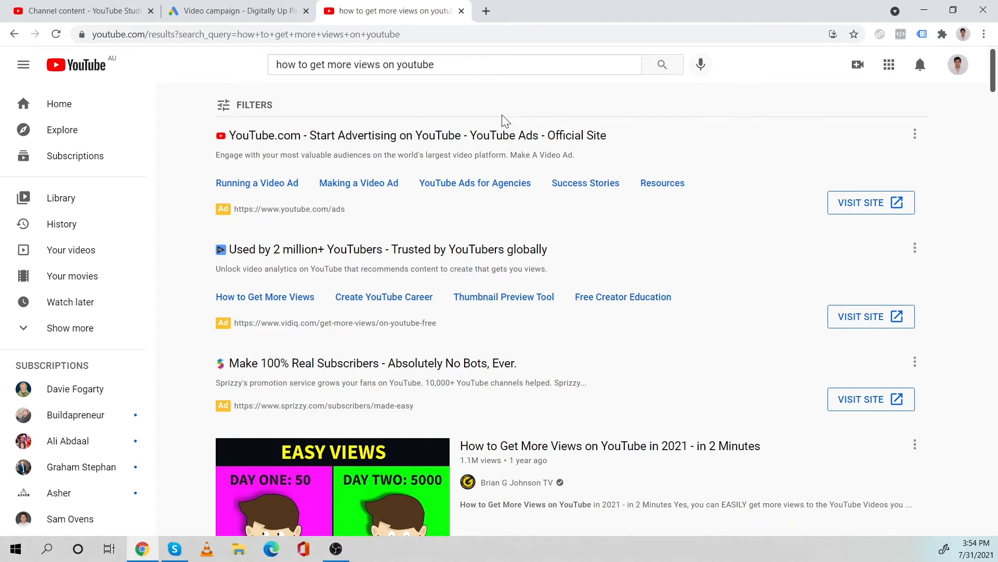
scroll(650, 346, down, 3)
scroll(588, 367, up, 3)
click(258, 17)
Check the empty headline field of the video ad and copy the campaign name "How To Get More Views" from the general settings.
scroll(520, 338, down, 1)
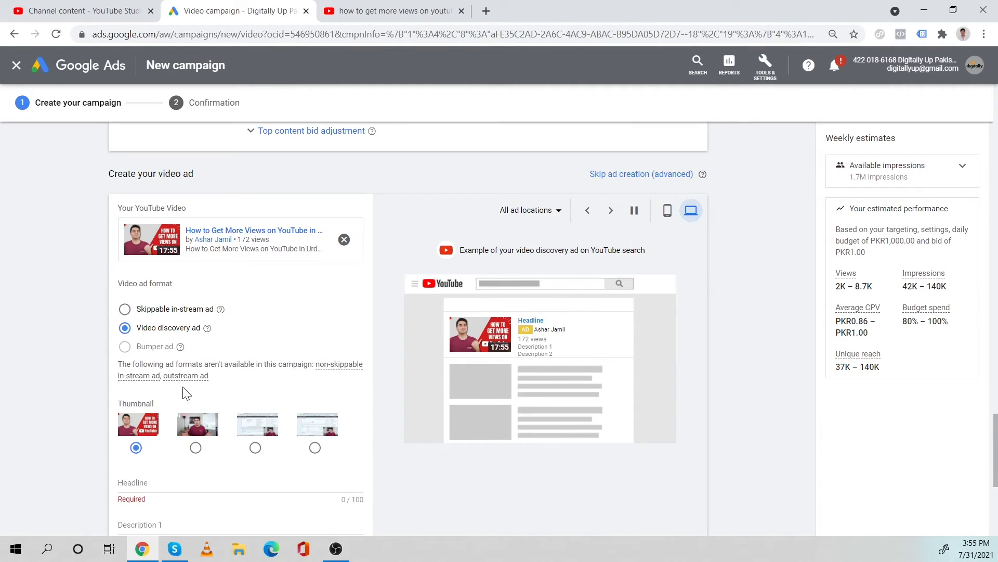
scroll(338, 224, down, 2)
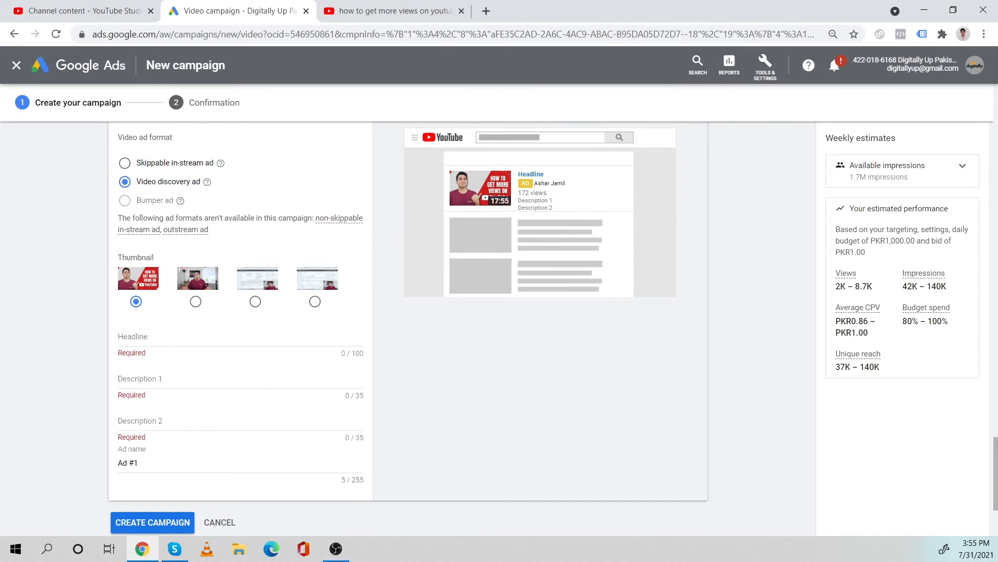
click(218, 336)
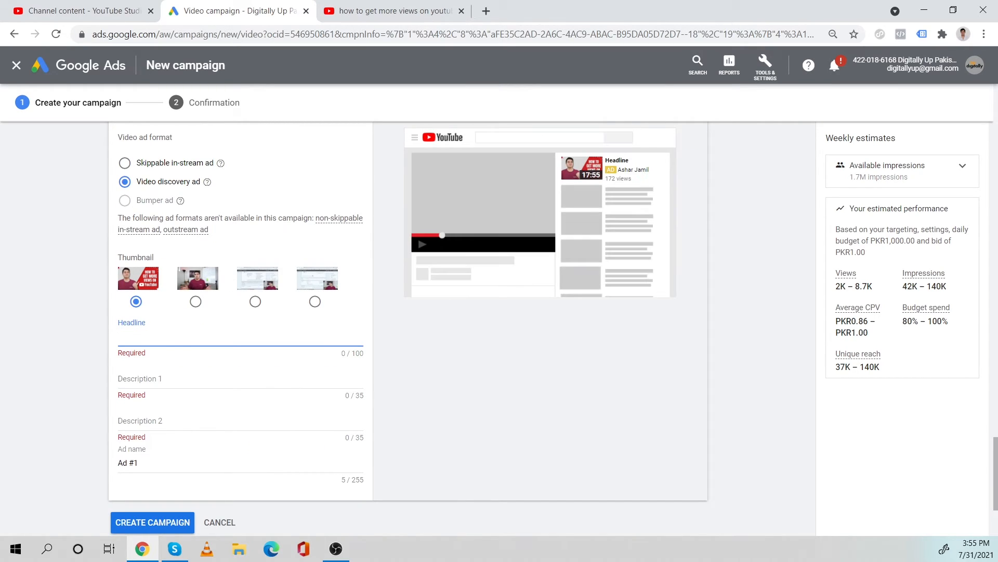
scroll(165, 341, up, 15)
scroll(219, 294, up, 10)
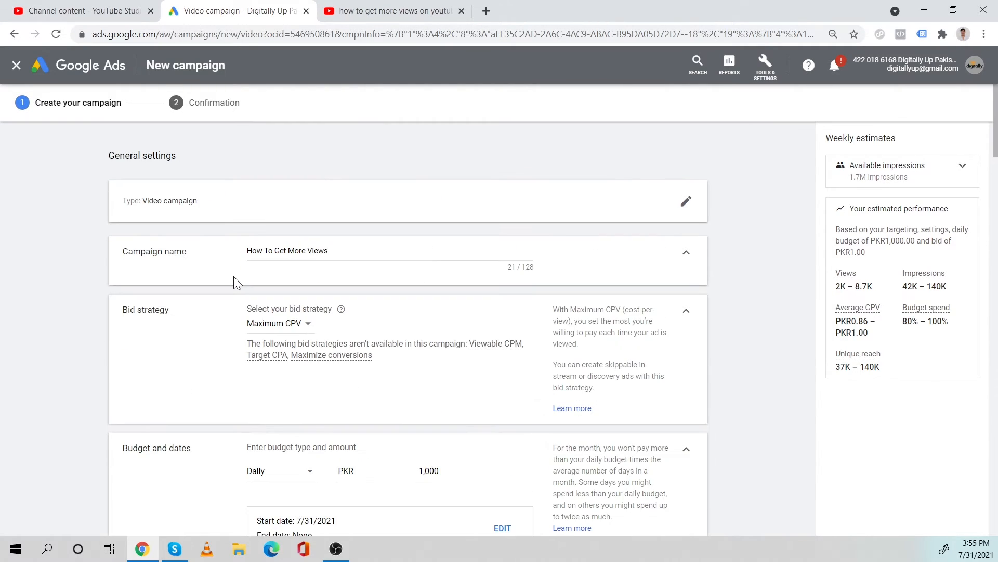
double_click(299, 244)
triple_click(300, 253)
key(ctrl+c)
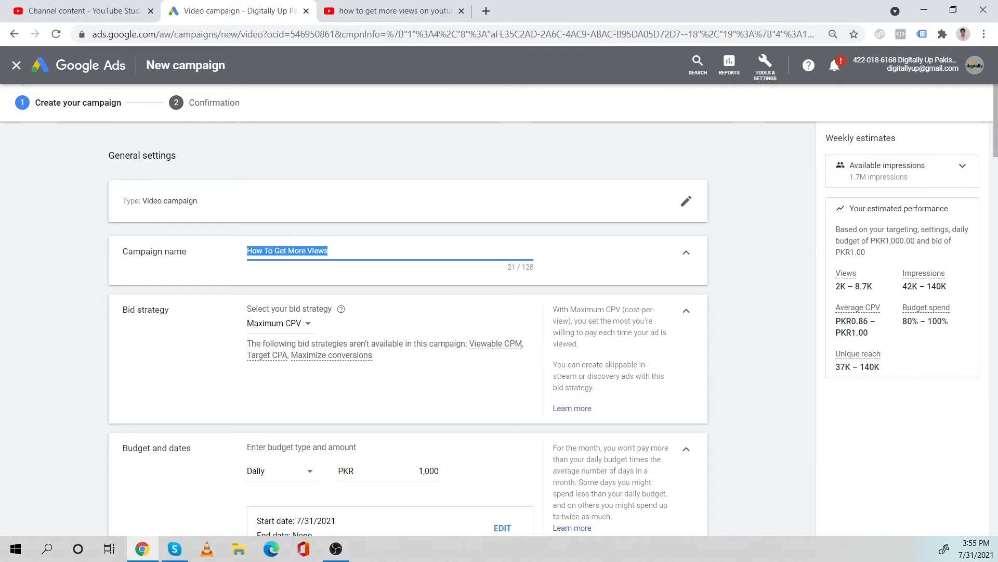
Paste the copied campaign name into the ad headline and extend it to "How To Get More Views On YouTube".
scroll(323, 302, down, 20)
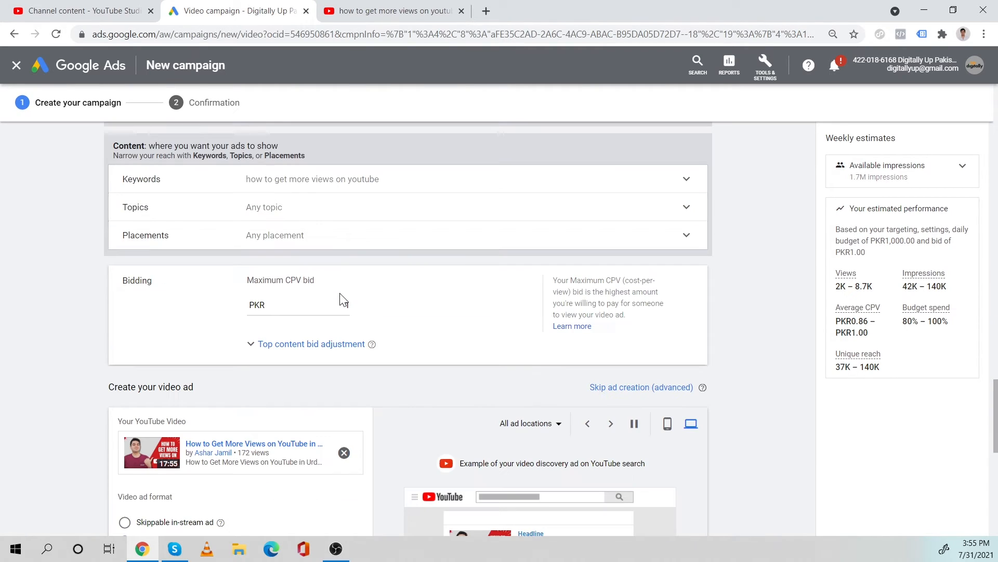
scroll(291, 312, down, 5)
click(147, 267)
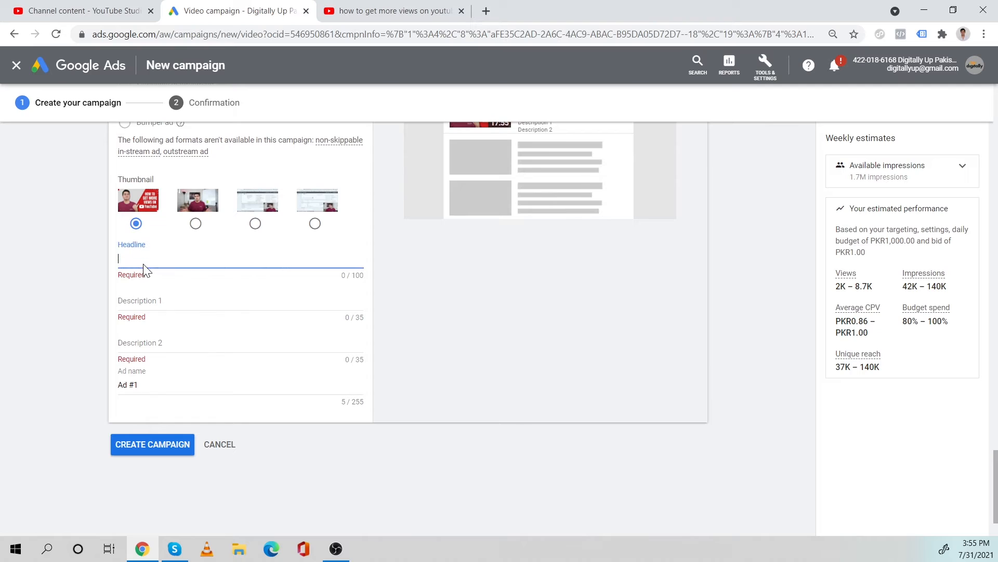
key(ctrl+v)
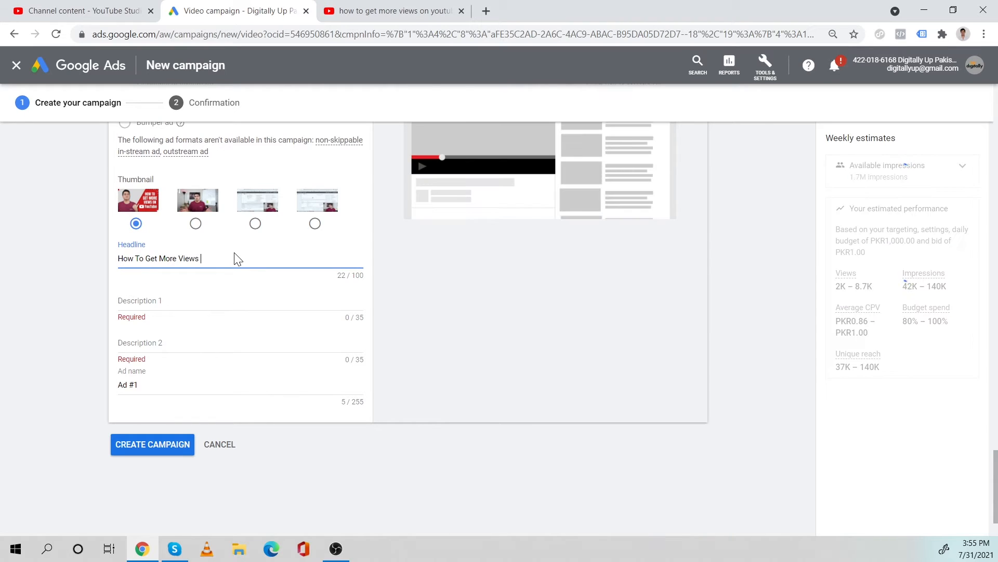
text(On YouTu)
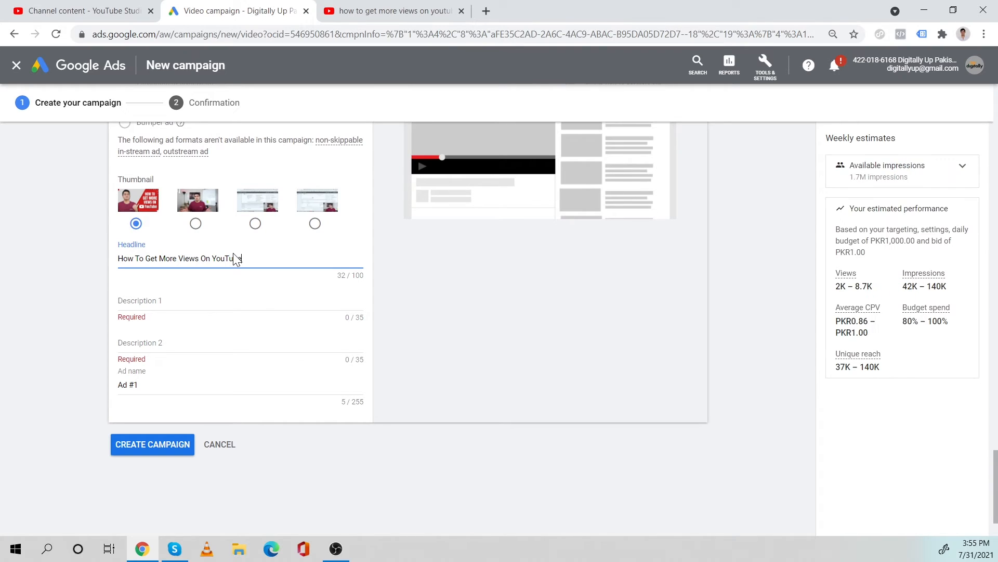
text(be)
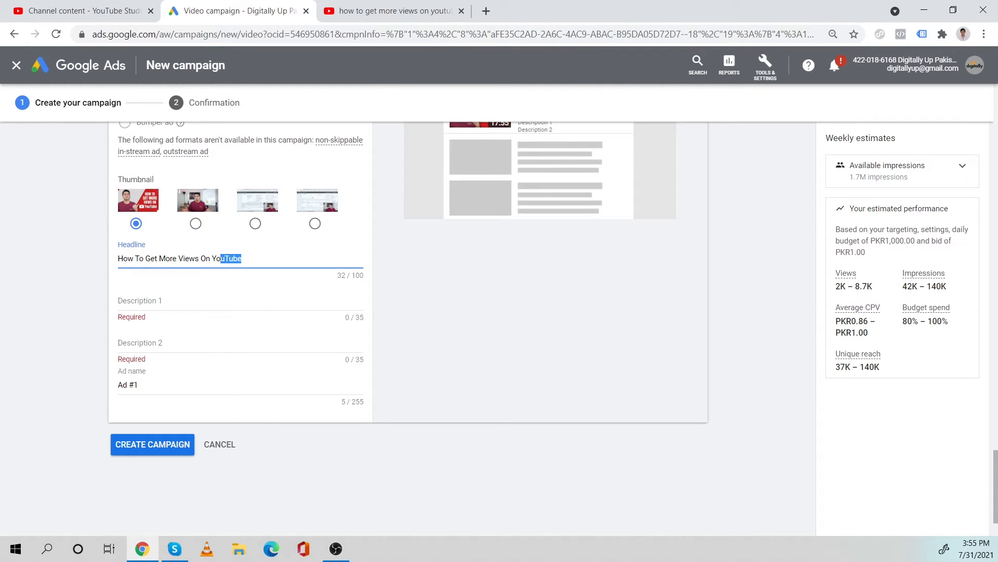
key(Left)
Check the headline in the ad preview and change its ending to read "How To Get More Views On Your Videos".
scroll(281, 267, up, 3)
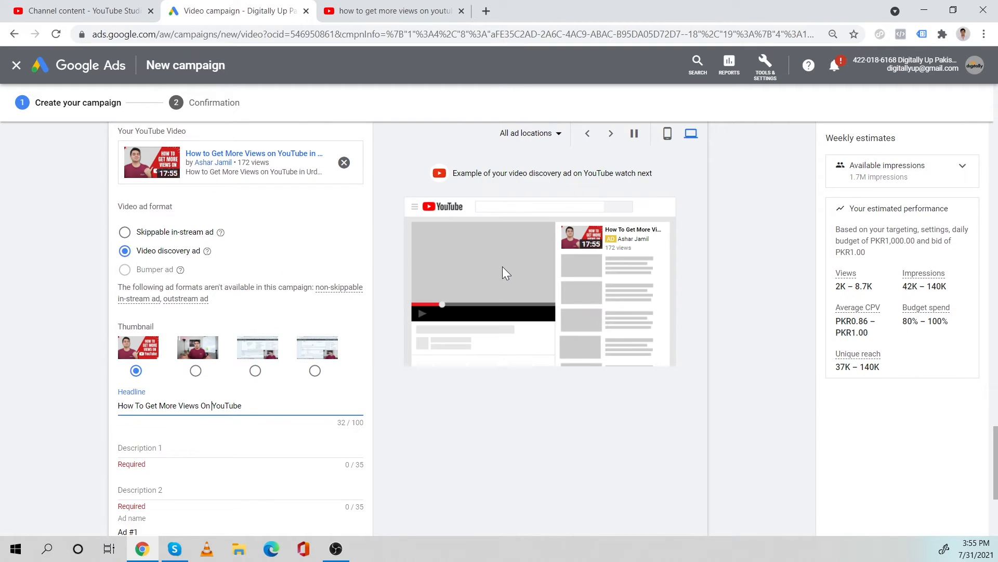
scroll(245, 398, down, 3)
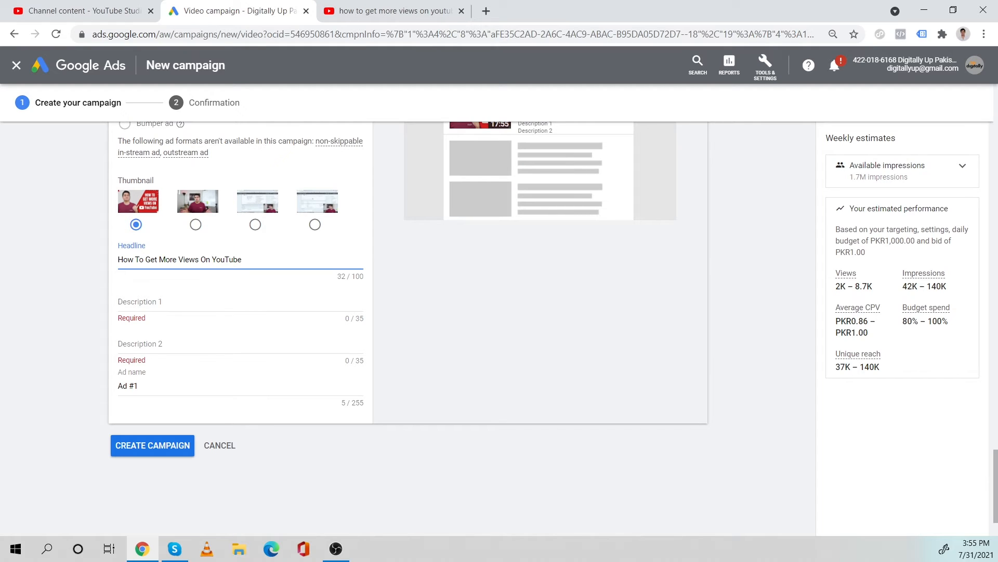
drag(242, 259, 212, 260)
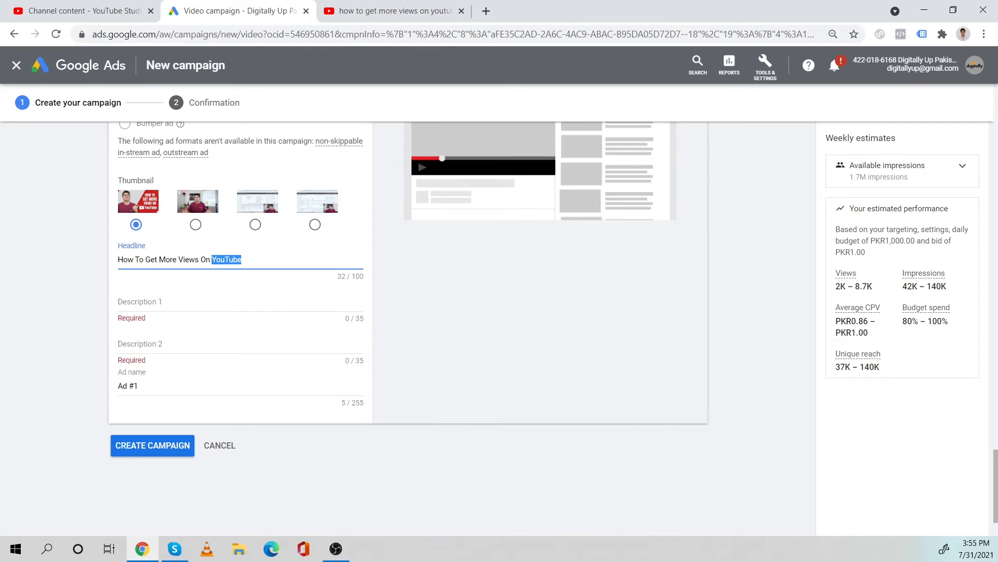
text(Videos)
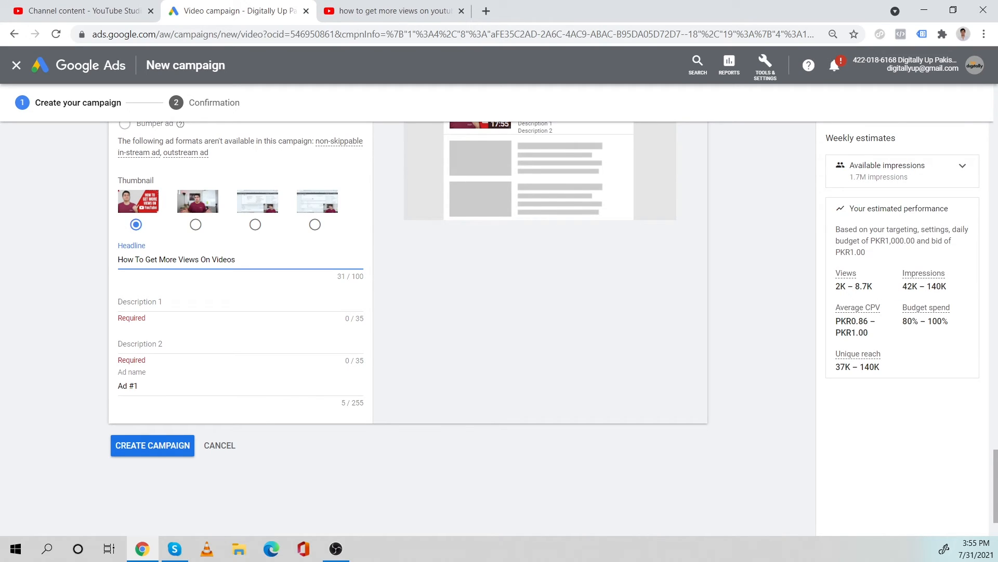
text(Your)
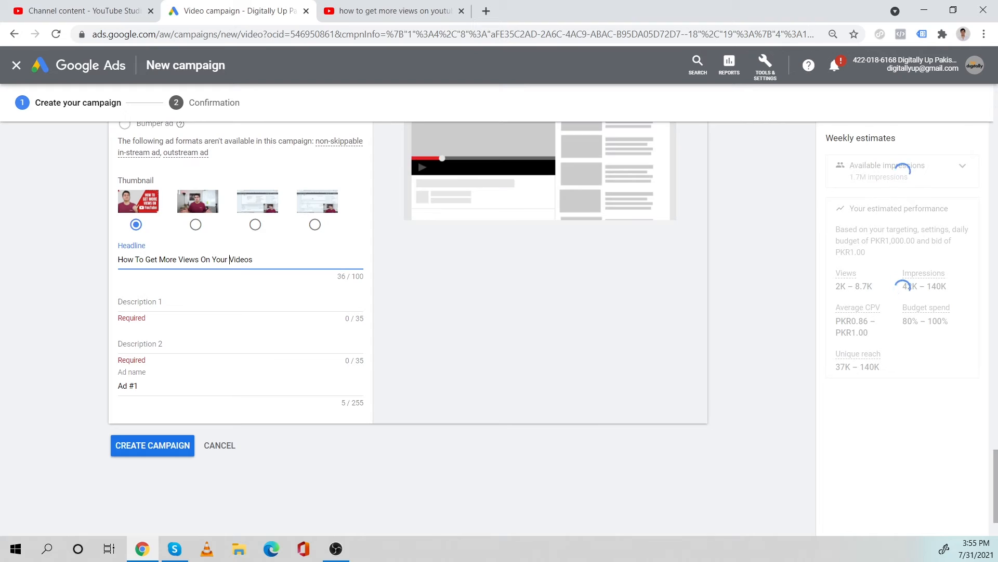
Enter "YouTube Ads Tutorial" as the first description line of the video discovery ad.
key(Tab)
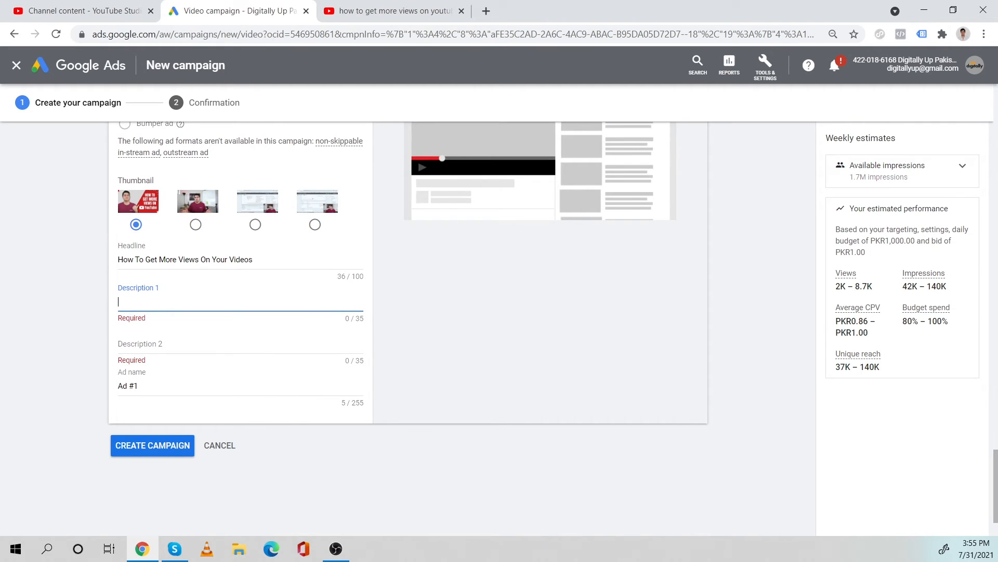
text(YouTube )
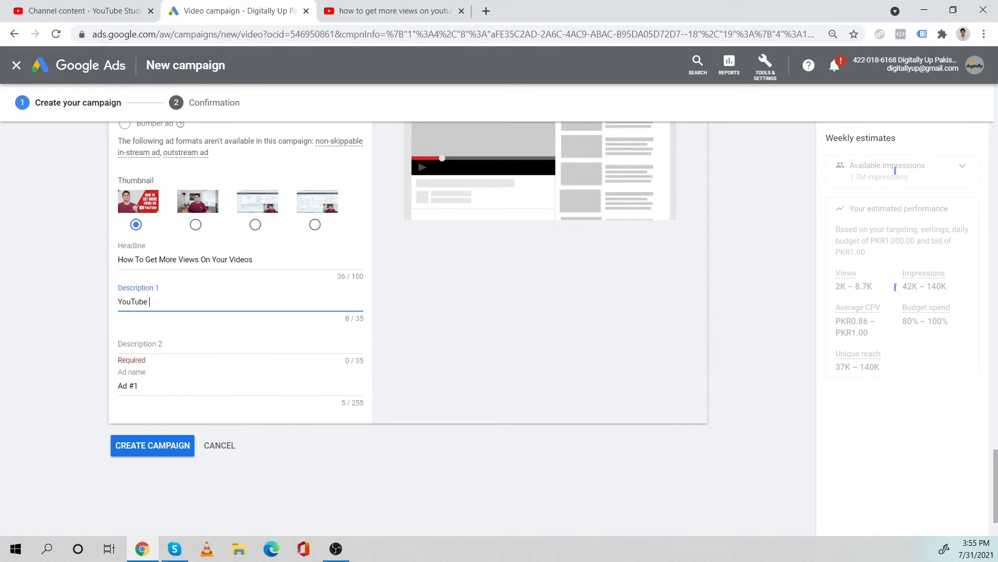
text(Tutorial)
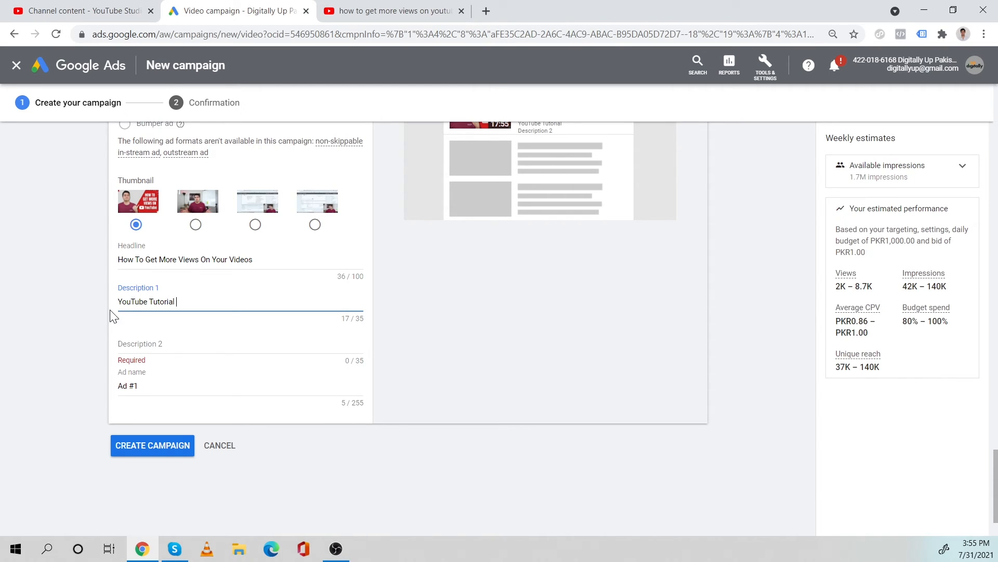
click(149, 302)
text(Ads)
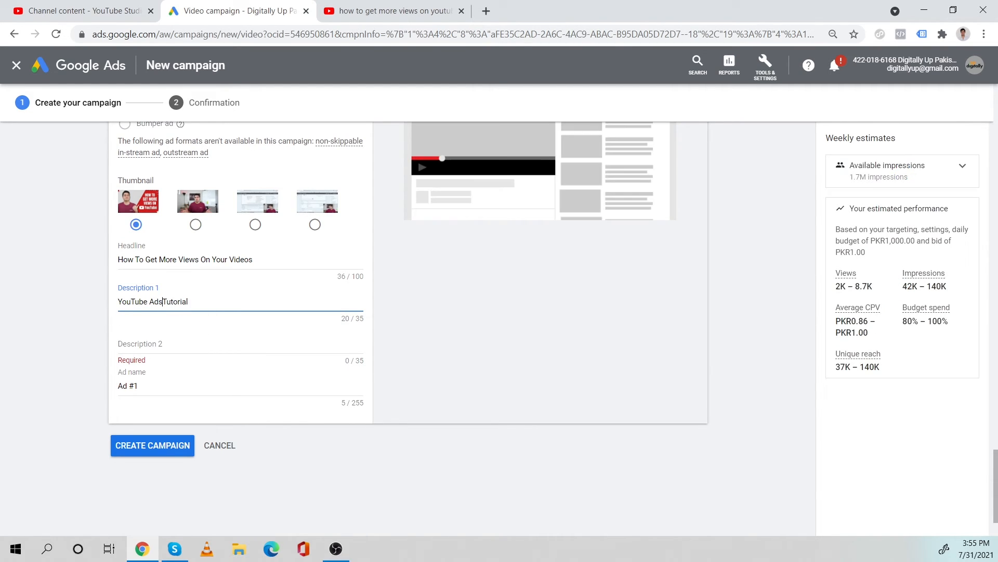
key(End)
Enter "Learn How to Get More View Using Ad" as the ad's second description, keeping it within the 35-character limit.
key(Tab)
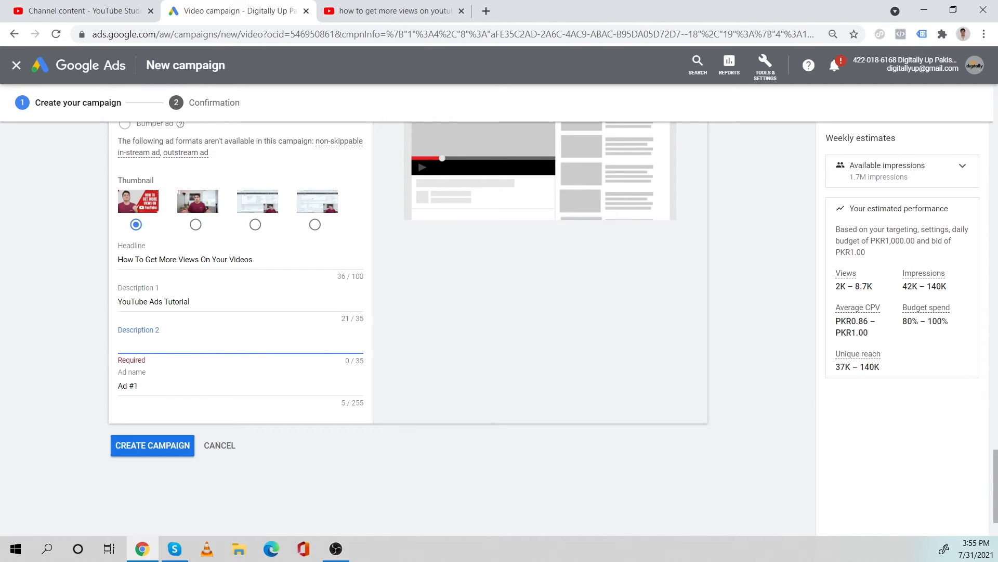
text(Learn Hw)
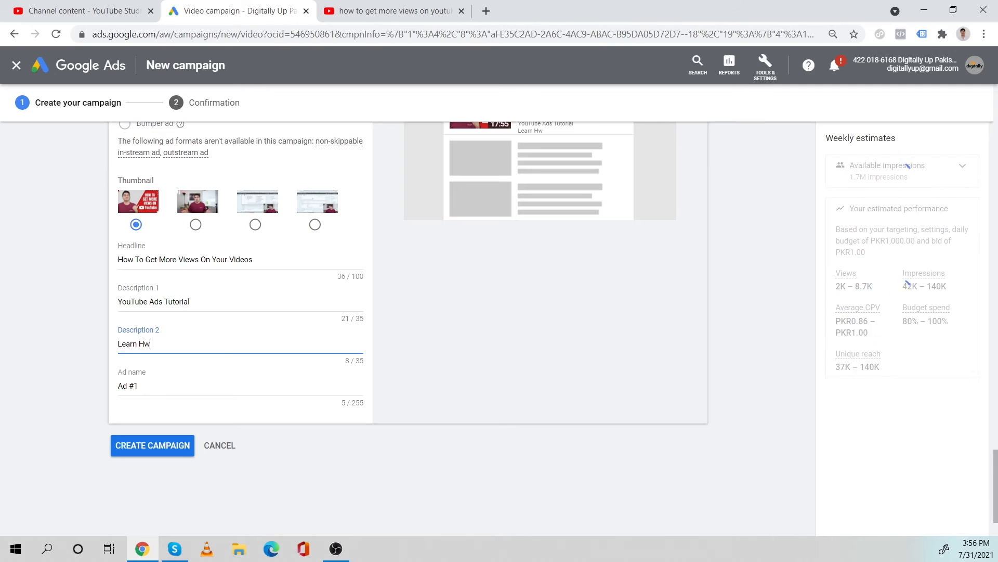
key(BackSpace)
text(ow to)
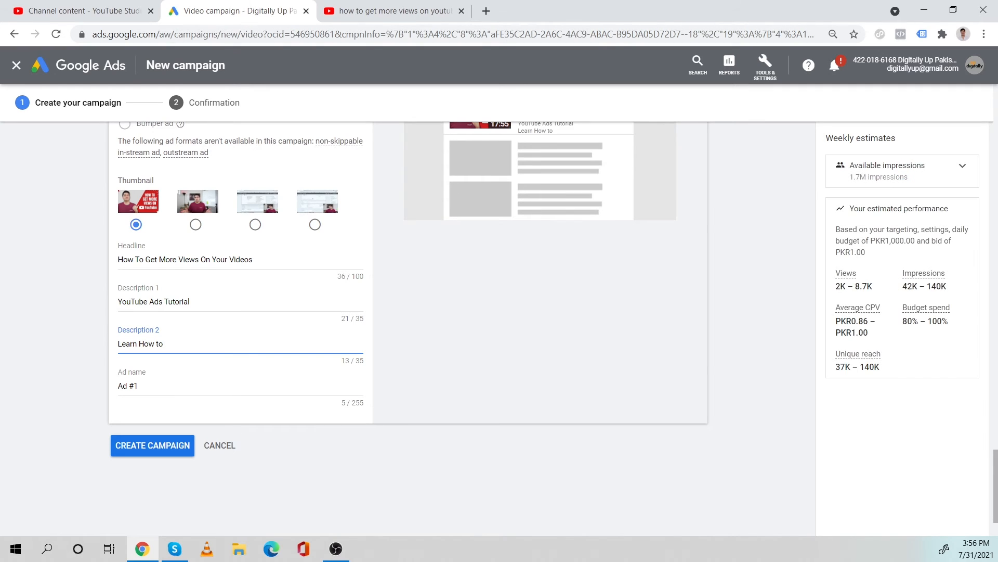
text( Get More)
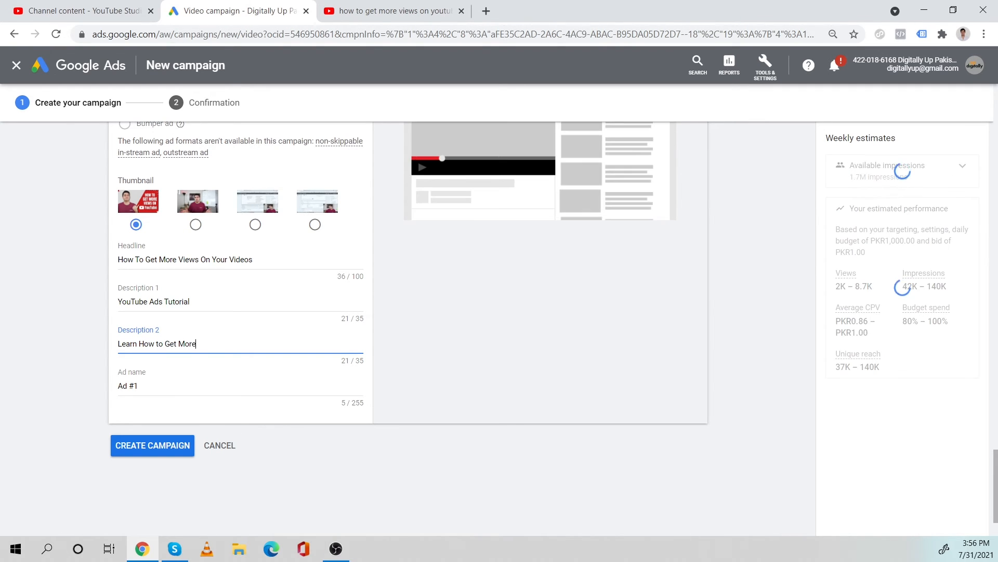
text( View Using)
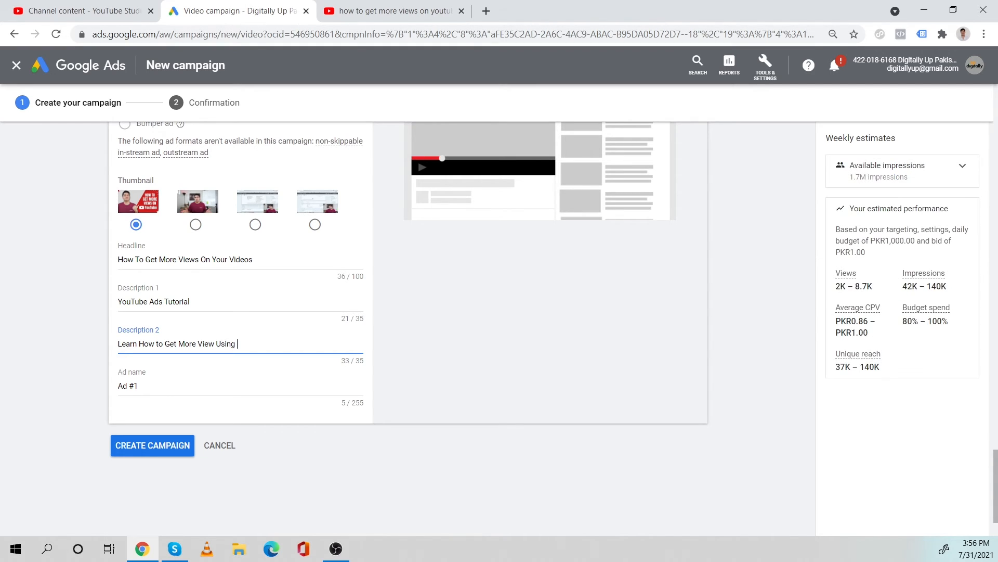
text( Ads)
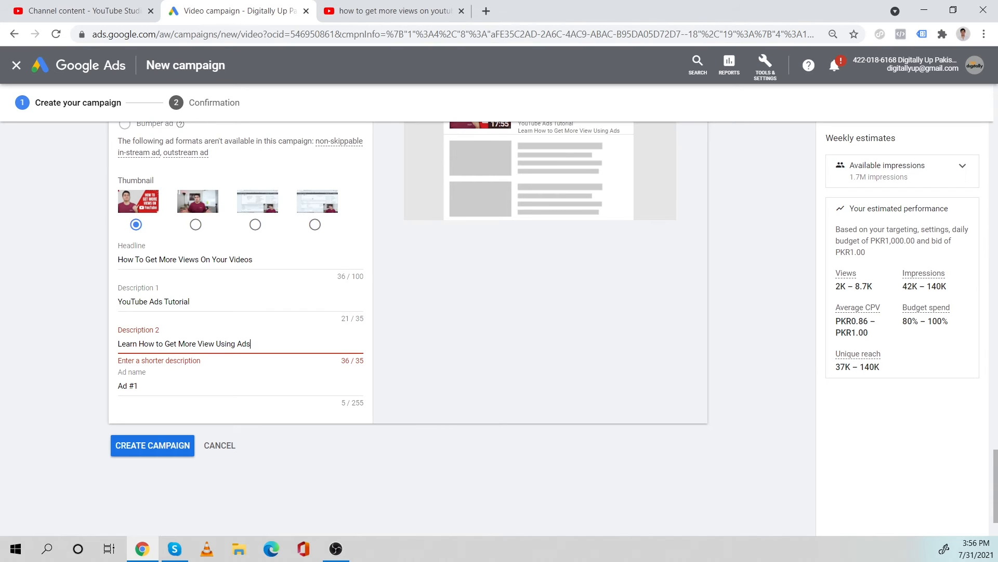
key(BackSpace)
Copy the first description and paste it over the default ad name, naming the ad "YouTube Ads Tutorial".
key(Tab)
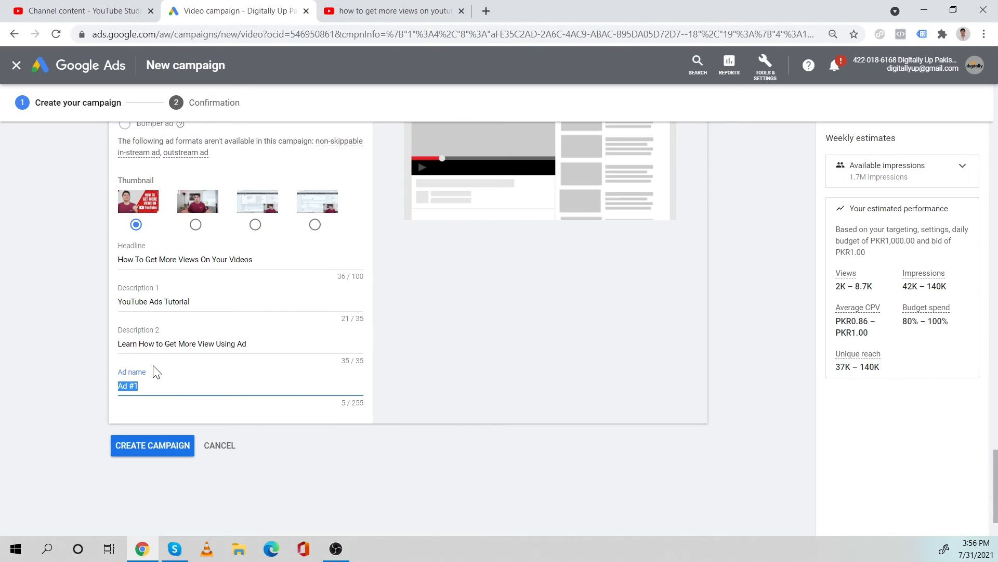
drag(196, 302, 117, 302)
key(ctrl+c)
key(Tab)
key(Tab)
key(ctrl+v)
Review the ad's headline and preview, the ad group's demographics, audiences, keywords, topics and placements, and the maximum CPV bid.
mouse_move(253, 259)
mouse_down()
mouse_move(225, 259)
mouse_move(234, 259)
mouse_up()
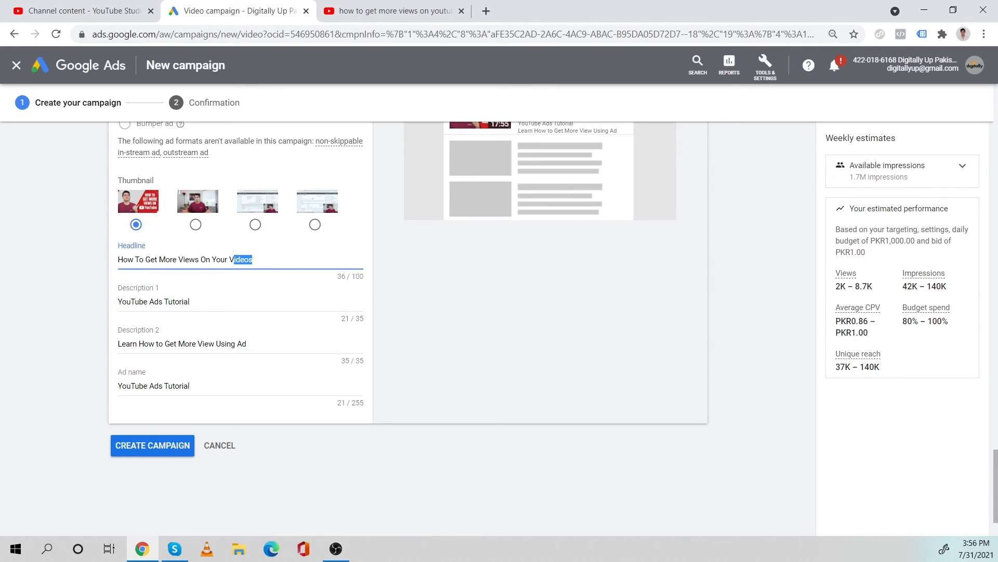
scroll(234, 417, up, 1)
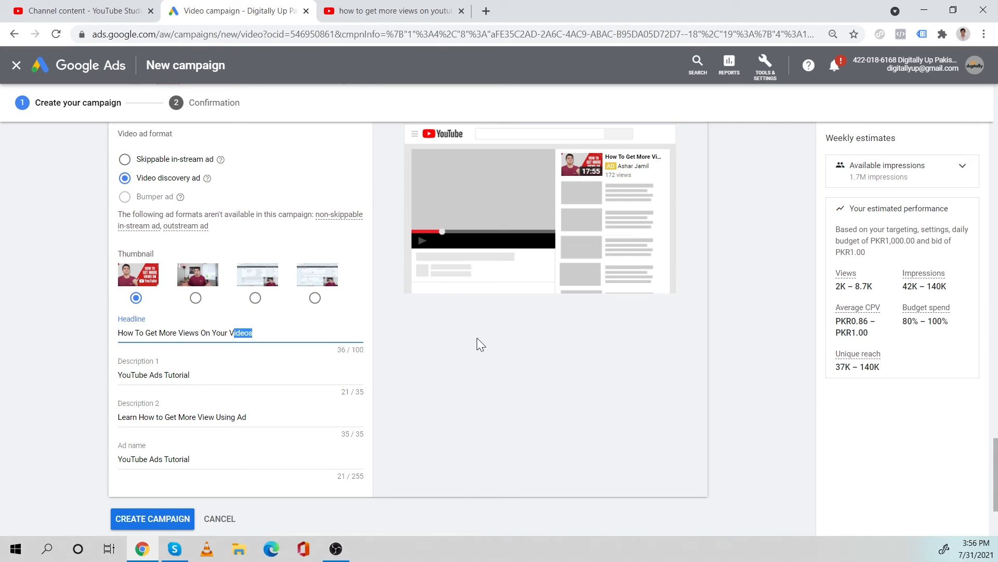
scroll(225, 416, down, 1)
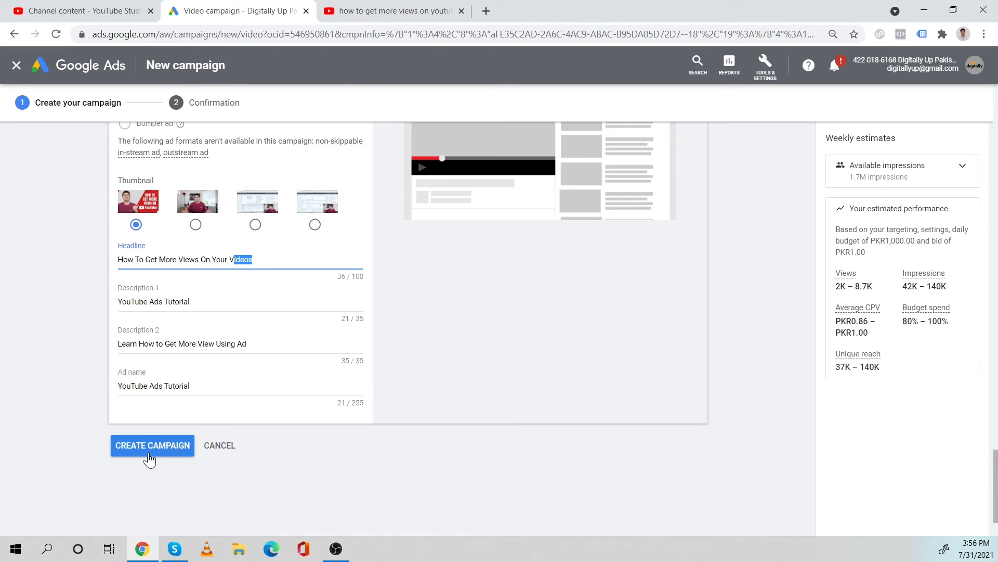
scroll(259, 453, up, 4)
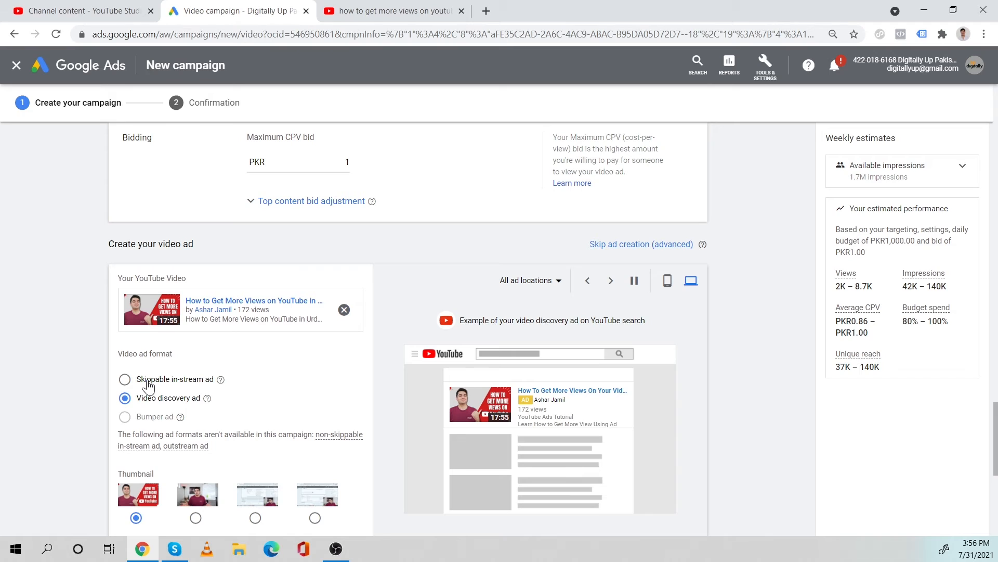
scroll(322, 391, up, 3)
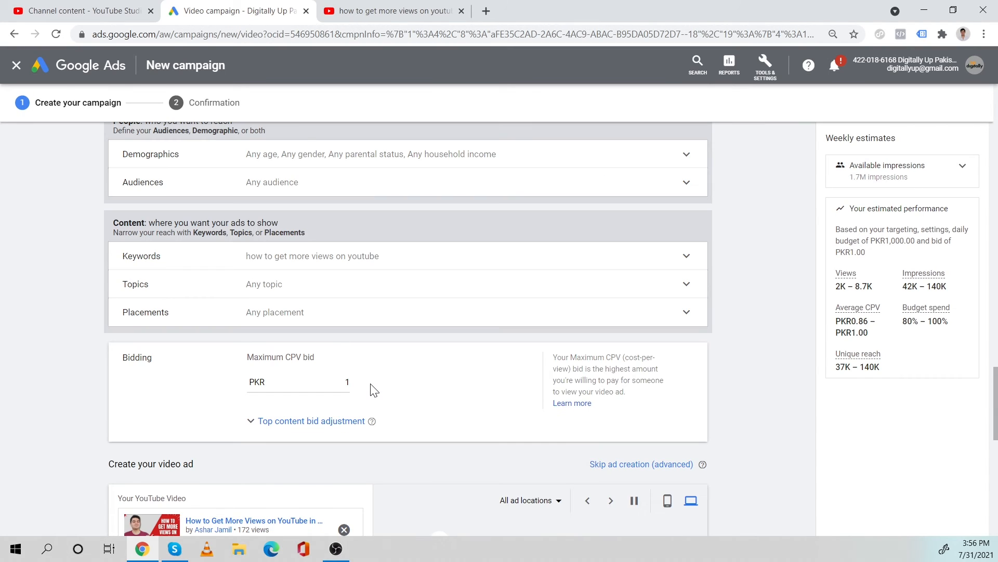
scroll(374, 390, up, 2)
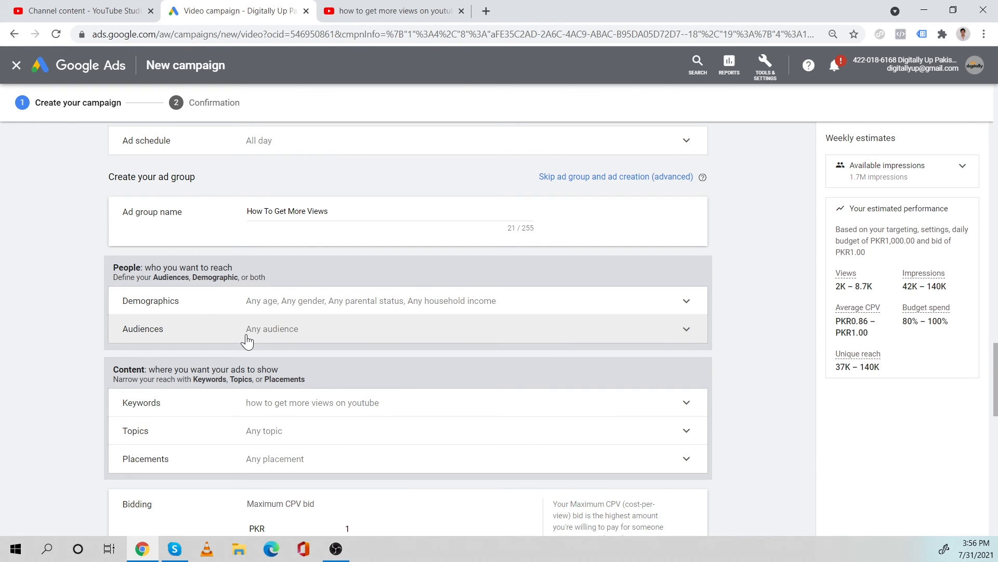
scroll(299, 356, down, 4)
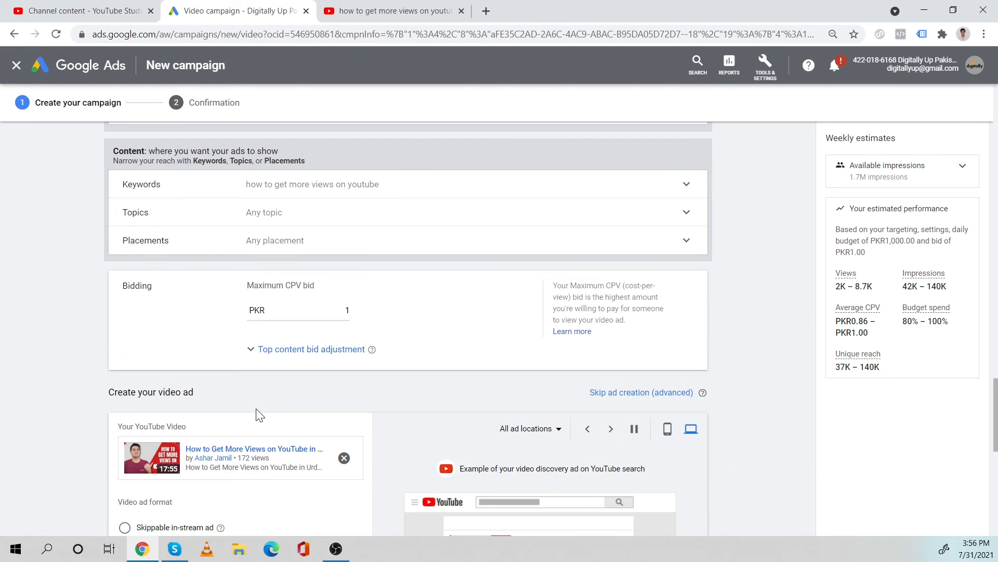
scroll(323, 363, up, 3)
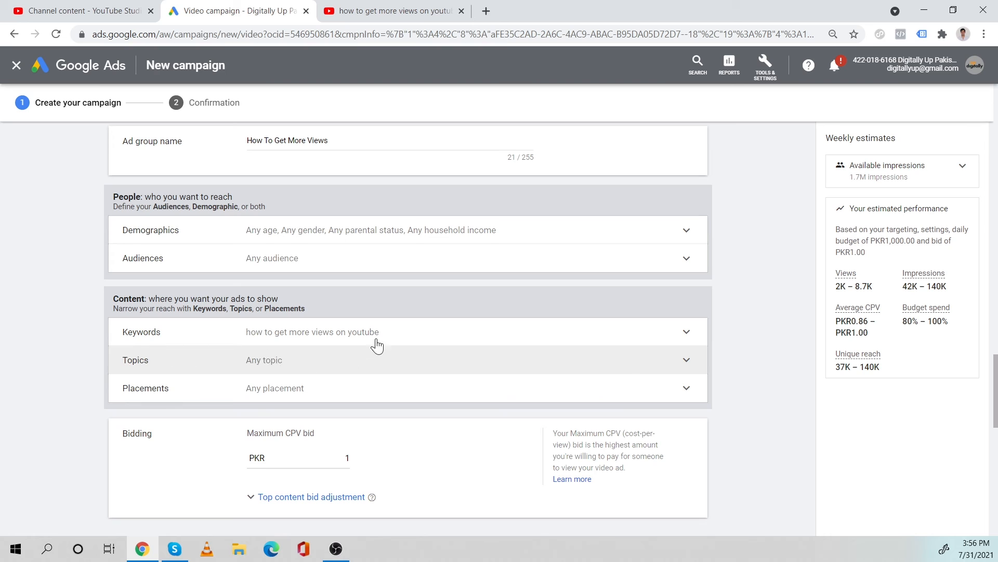
scroll(312, 385, down, 2)
scroll(299, 364, up, 2)
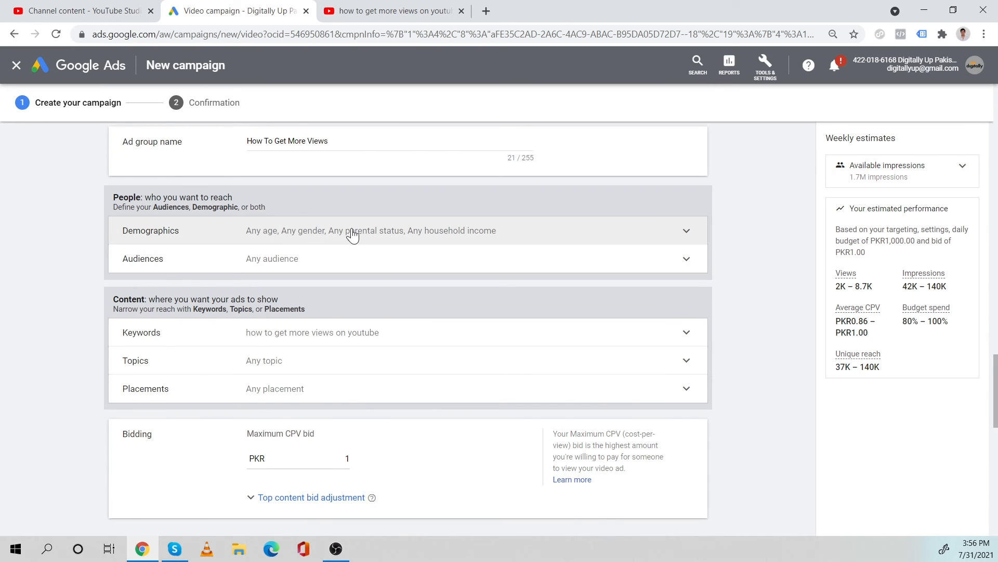
scroll(349, 232, up, 1)
scroll(312, 231, down, 5)
scroll(148, 222, up, 1)
scroll(151, 219, up, 1)
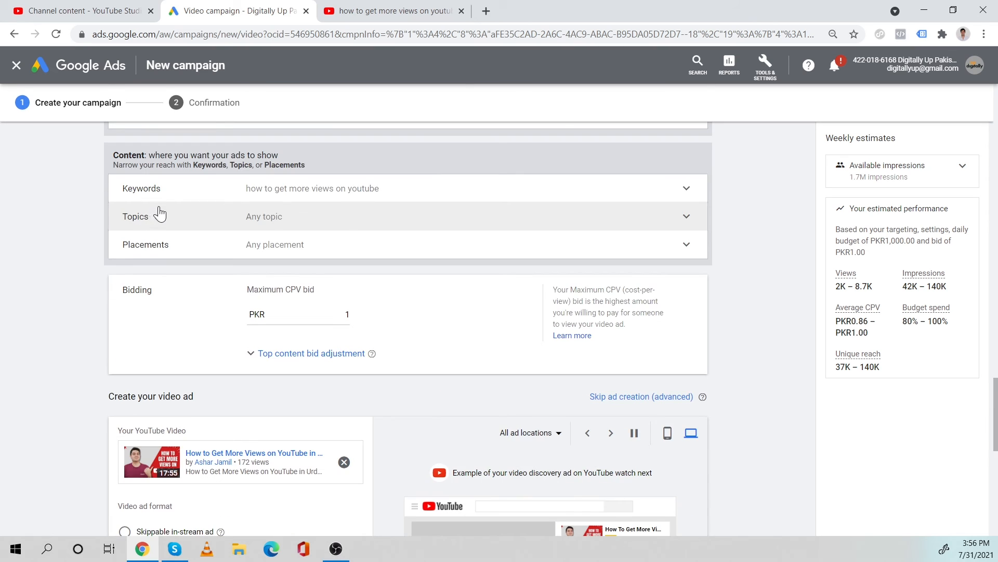
Create the video campaign and continue from the confirmation page to the new campaign's ad groups.
scroll(197, 439, down, 5)
scroll(198, 442, down, 5)
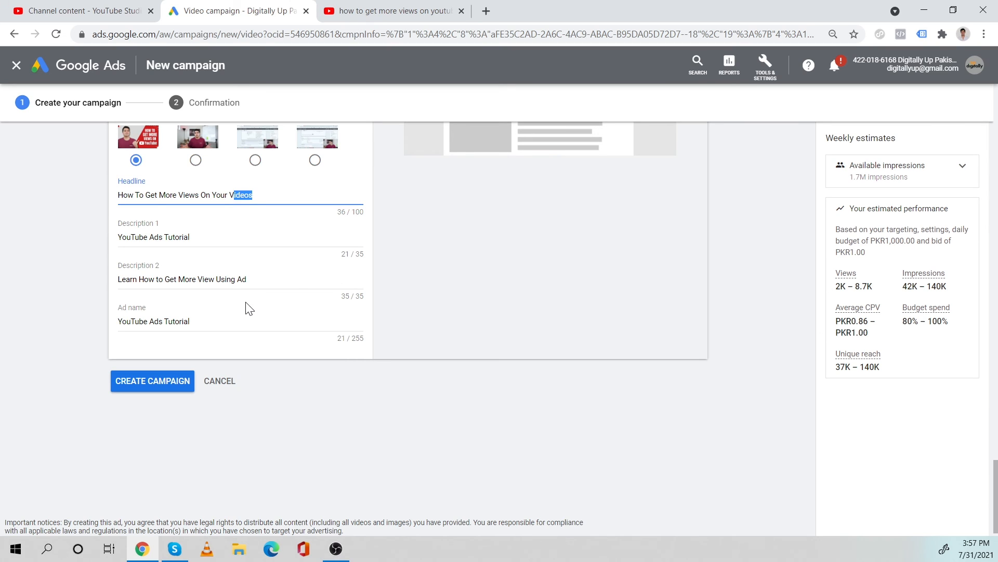
click(151, 382)
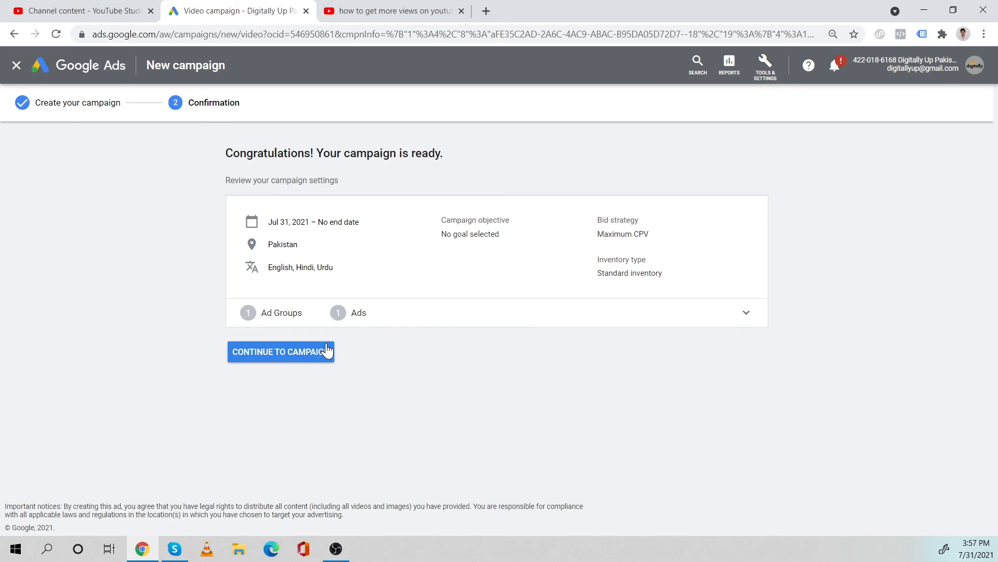
click(302, 351)
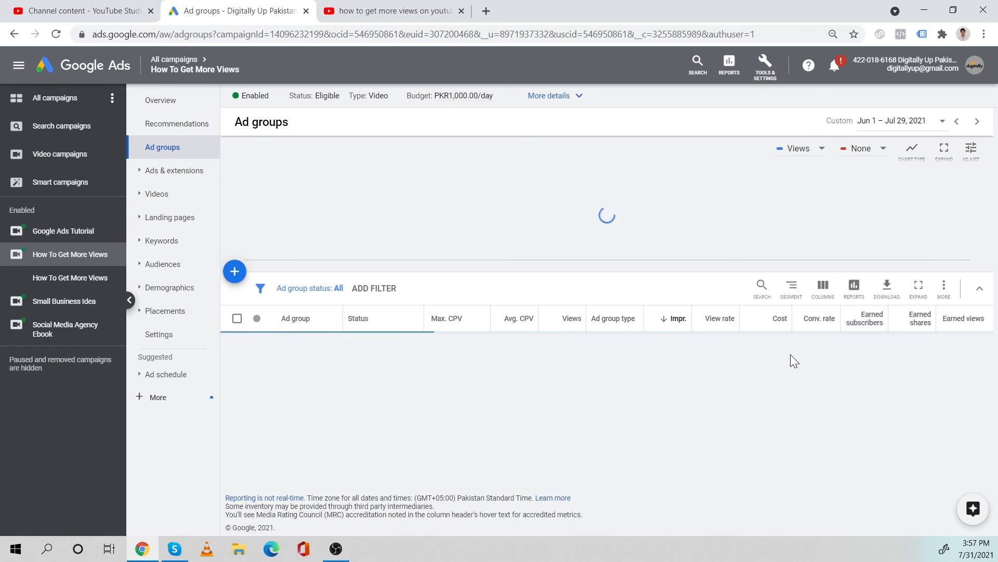